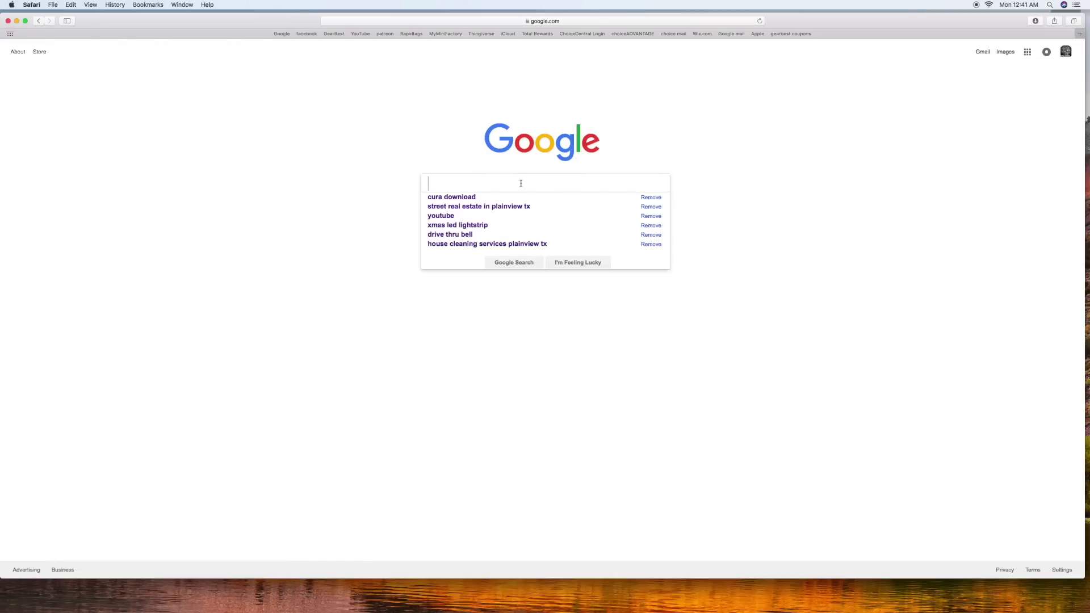
- Search Google for 'cura download' and open the Ultimaker Cura 3.4.1 software page
text(cura)
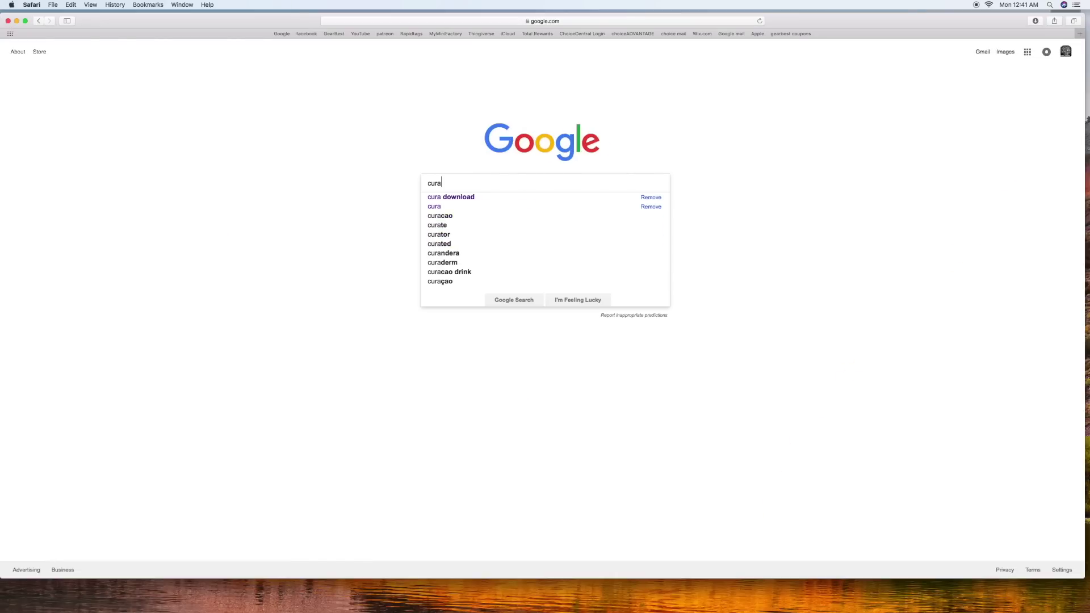
click(516, 197)
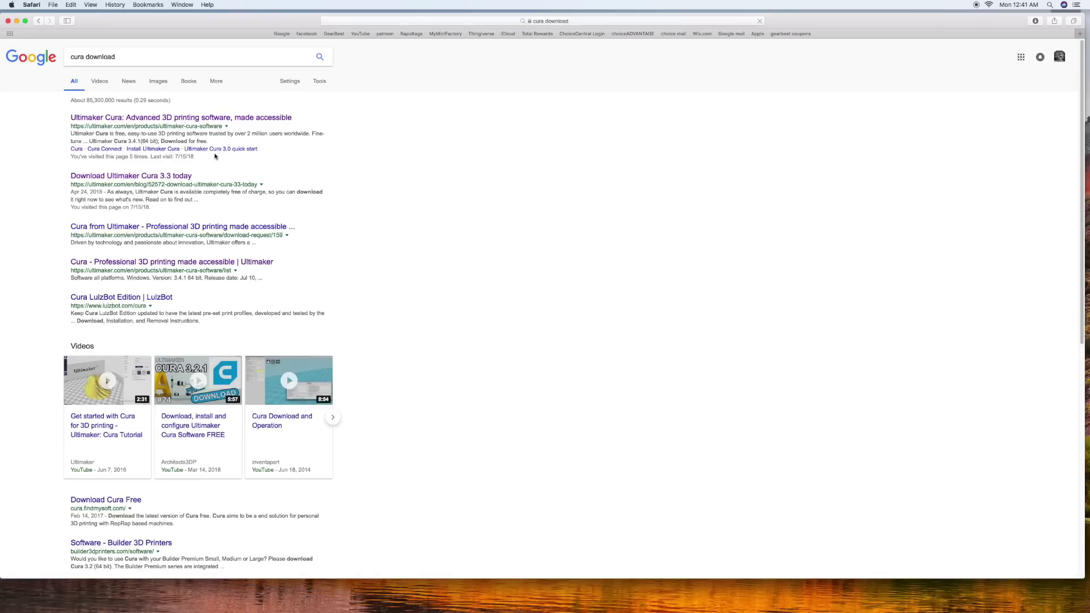
click(186, 118)
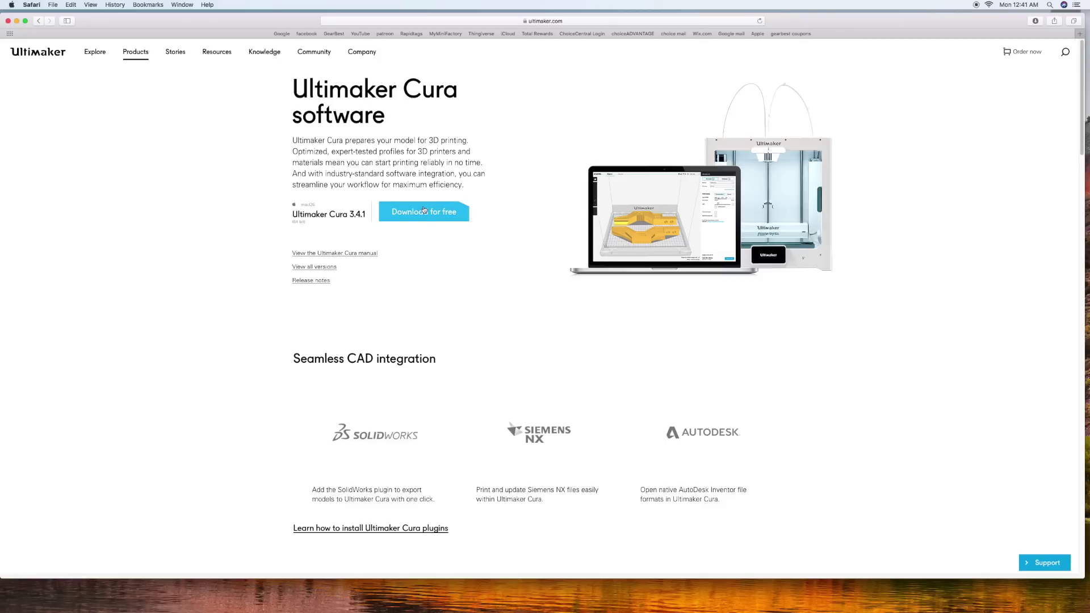
- List all Cura versions and request the macOS 3.4.1 download
click(323, 268)
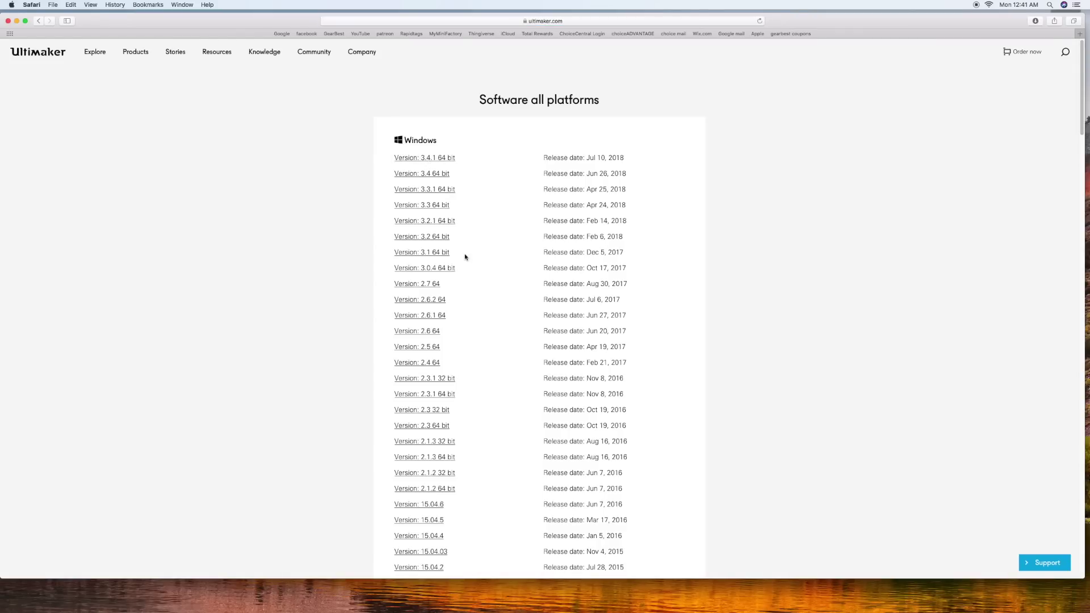
scroll(465, 257, down, 15)
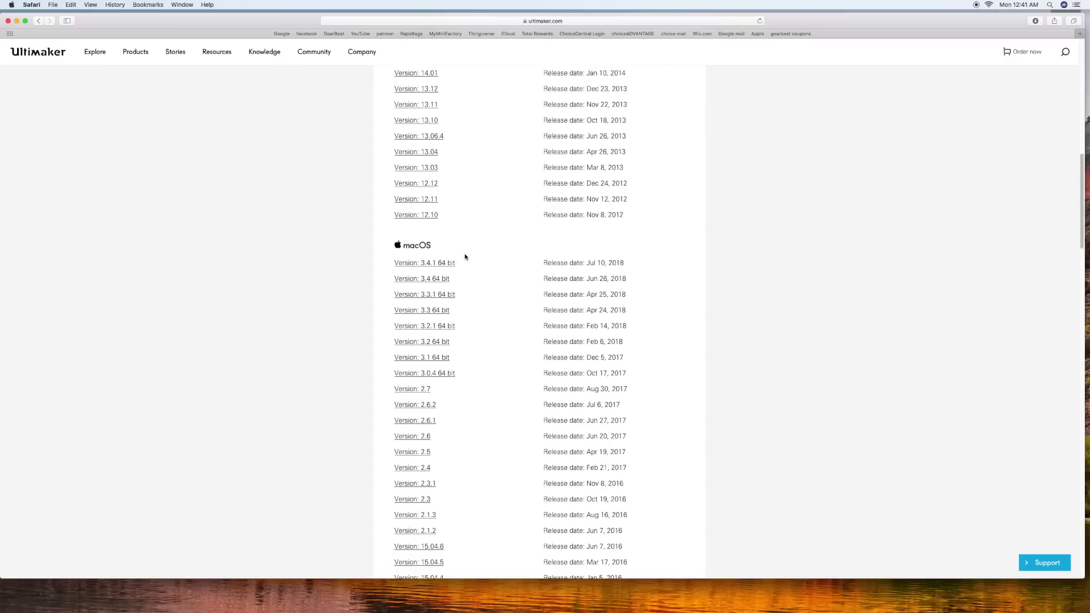
click(425, 264)
- Set the form's purpose to Personal Projects, area to Home, application to Molds and Casting
click(570, 316)
click(509, 332)
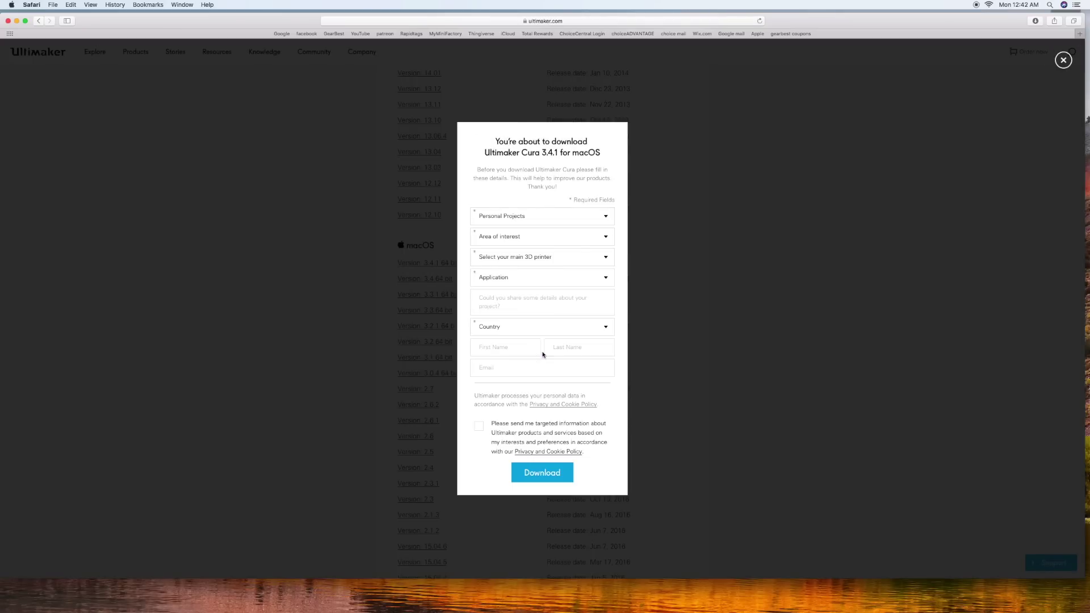
click(551, 240)
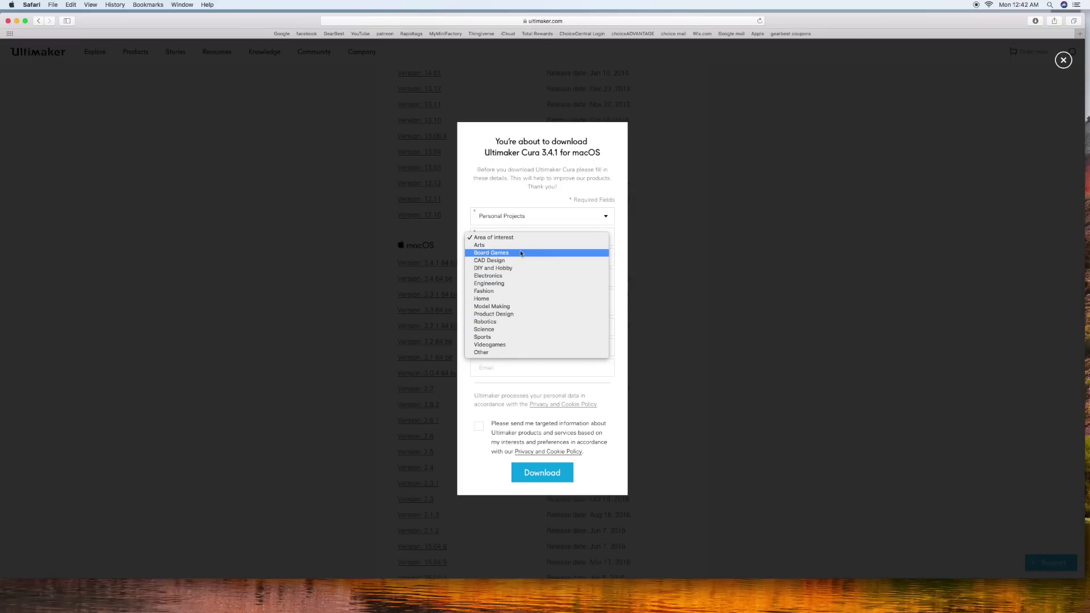
click(508, 299)
click(516, 277)
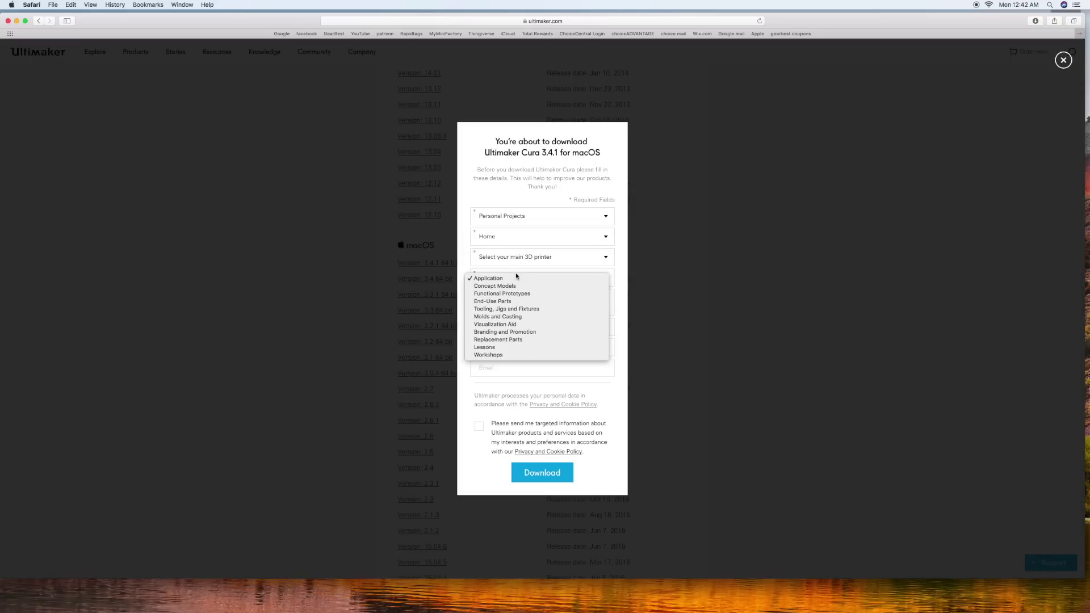
click(502, 316)
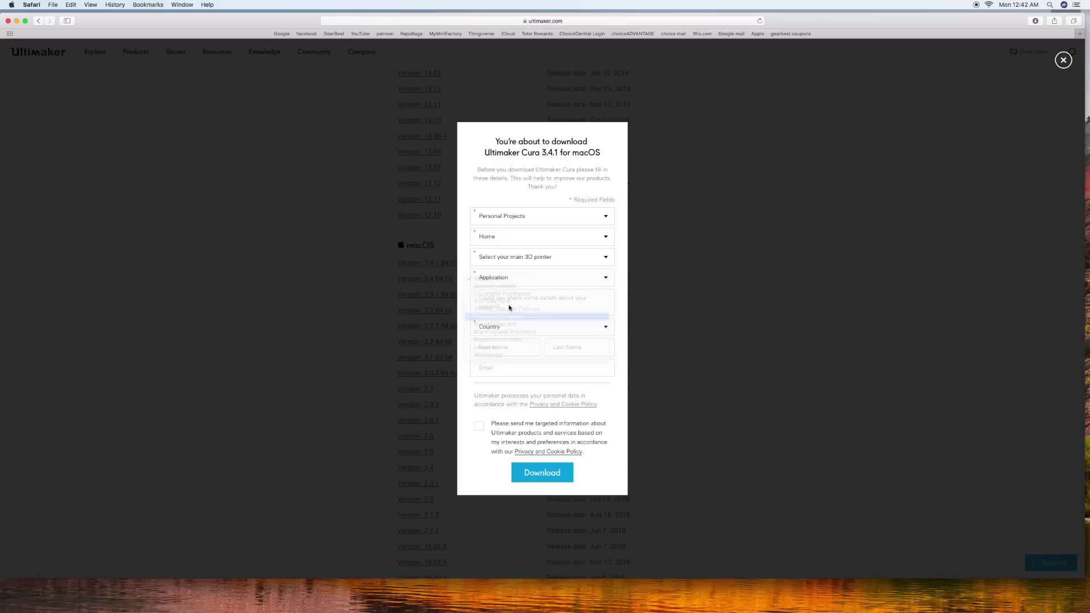
- Set the main printer to Other with 'Creality', then choose the country
click(520, 258)
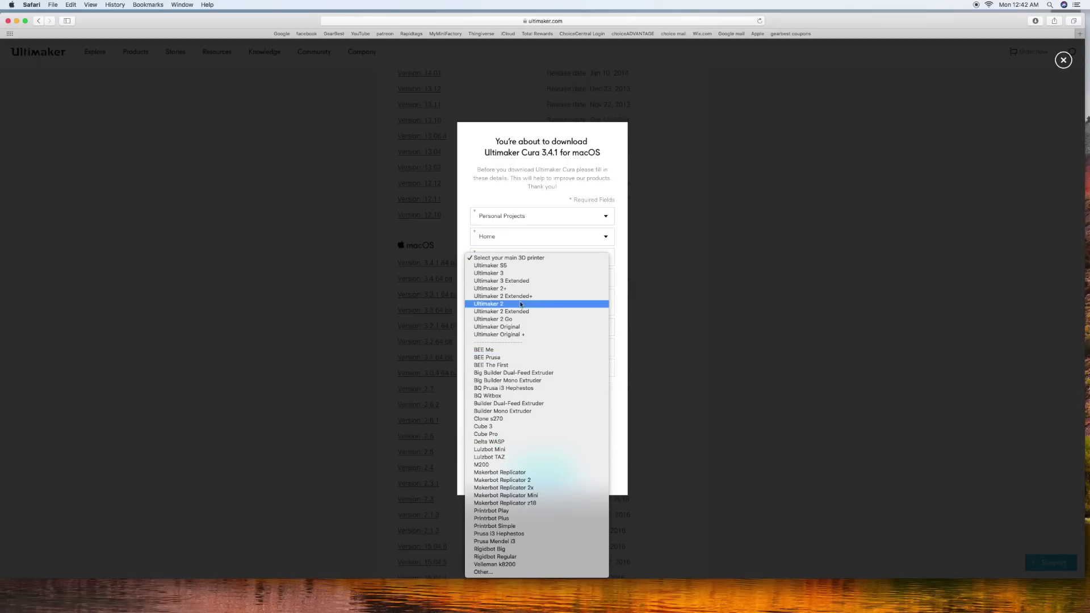
click(482, 571)
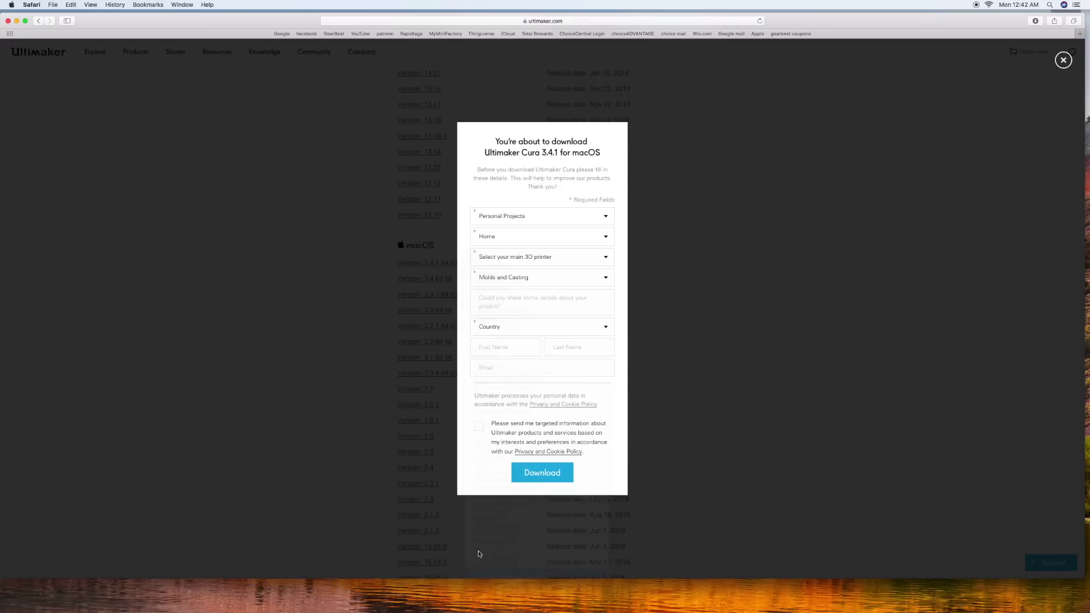
text(Creality)
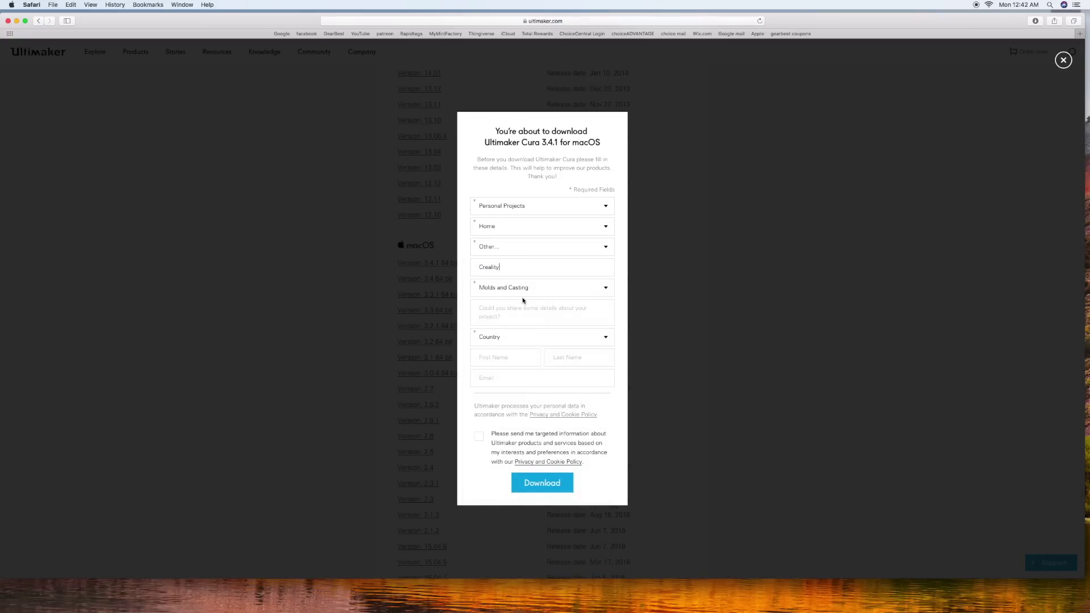
click(558, 340)
scroll(571, 415, down, 10)
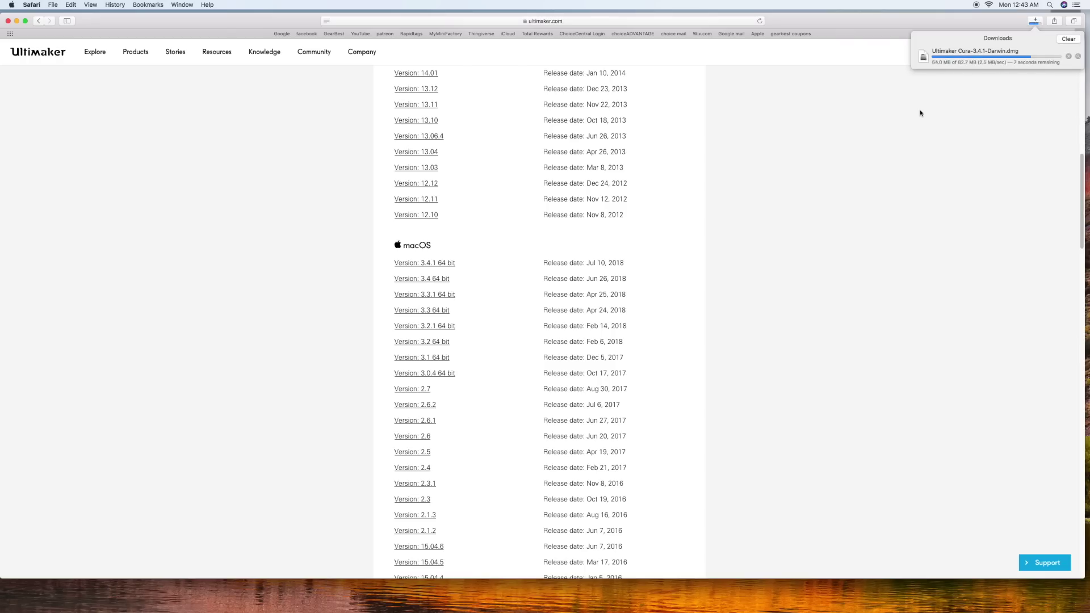
- Copy Ultimaker Cura from the disk image into Applications and launch it, approving the security prompt
click(8, 21)
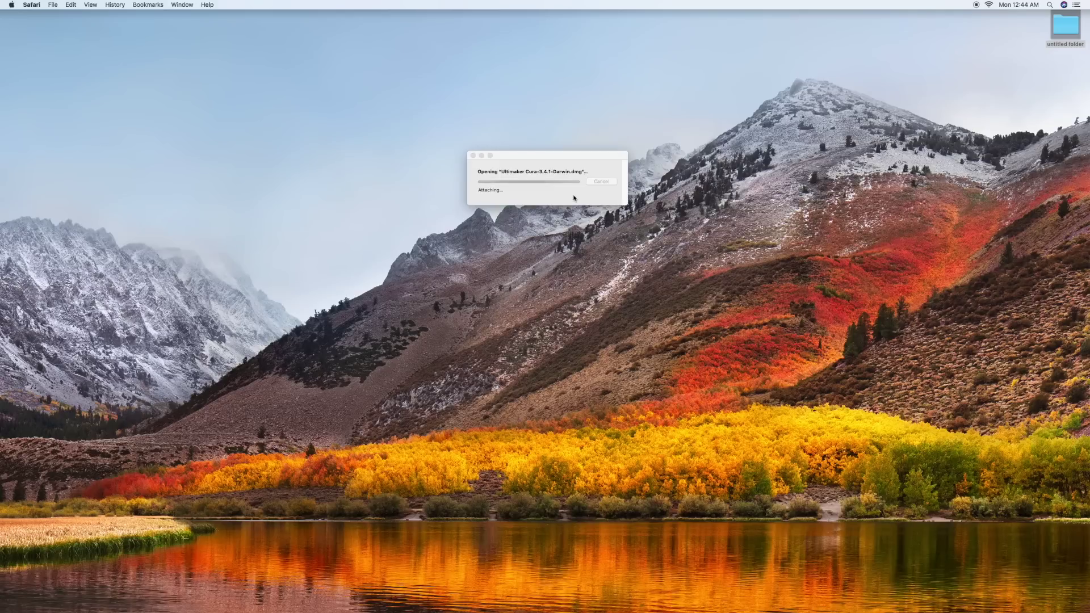
drag(490, 138, 418, 139)
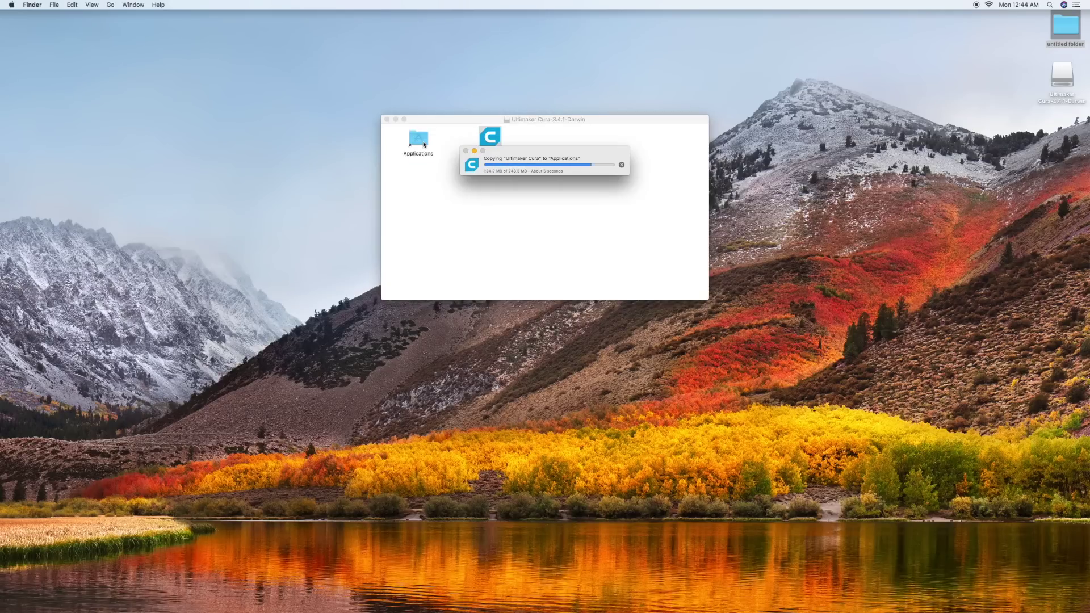
click(560, 591)
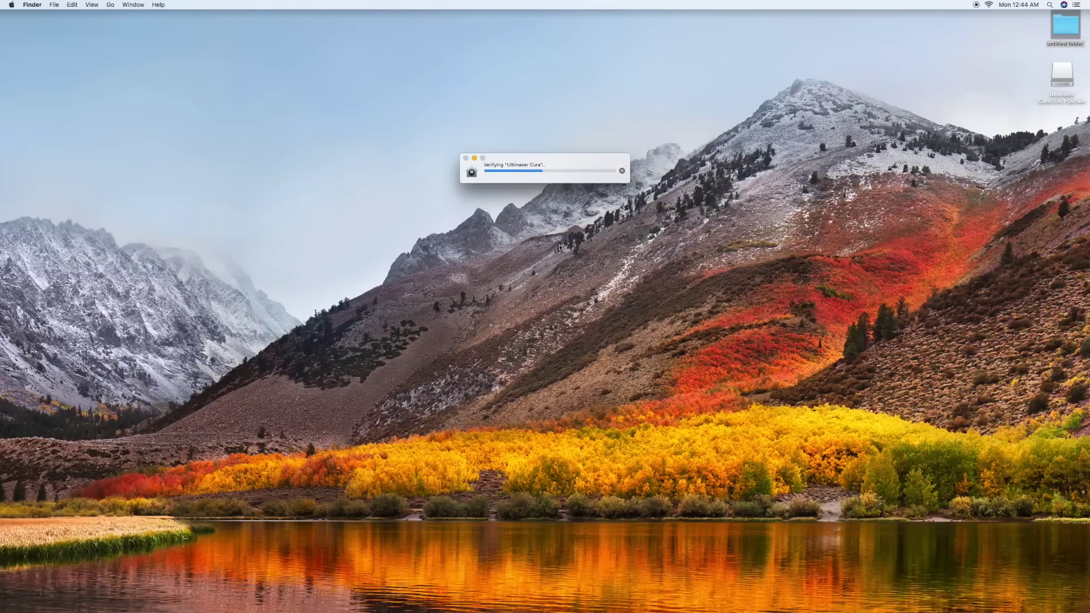
click(631, 215)
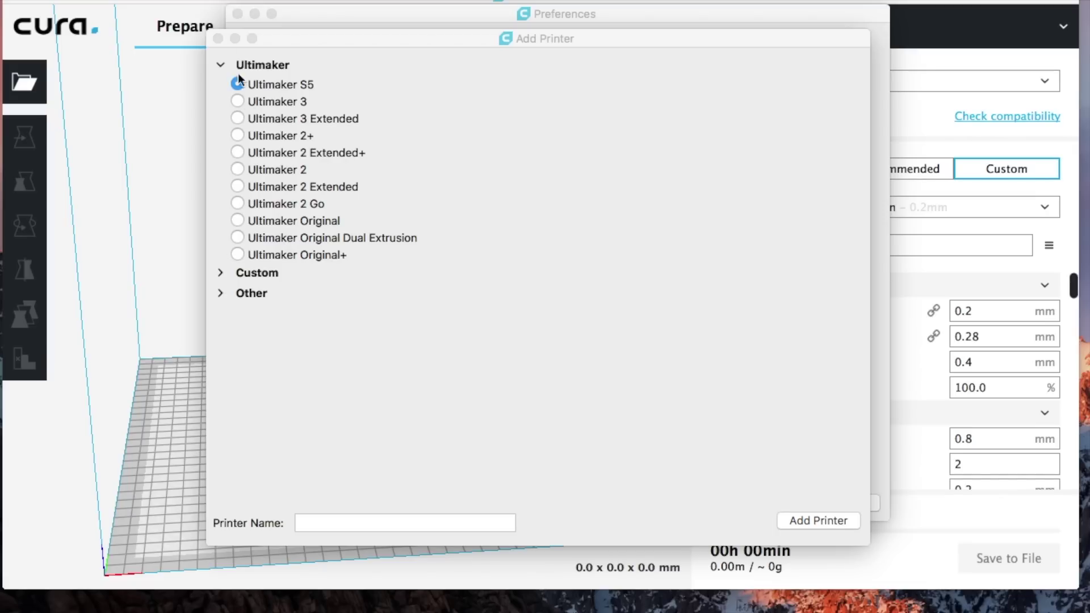
- Dismiss the Add Printer and Preferences windows to reach the Prepare screen
click(218, 38)
click(237, 14)
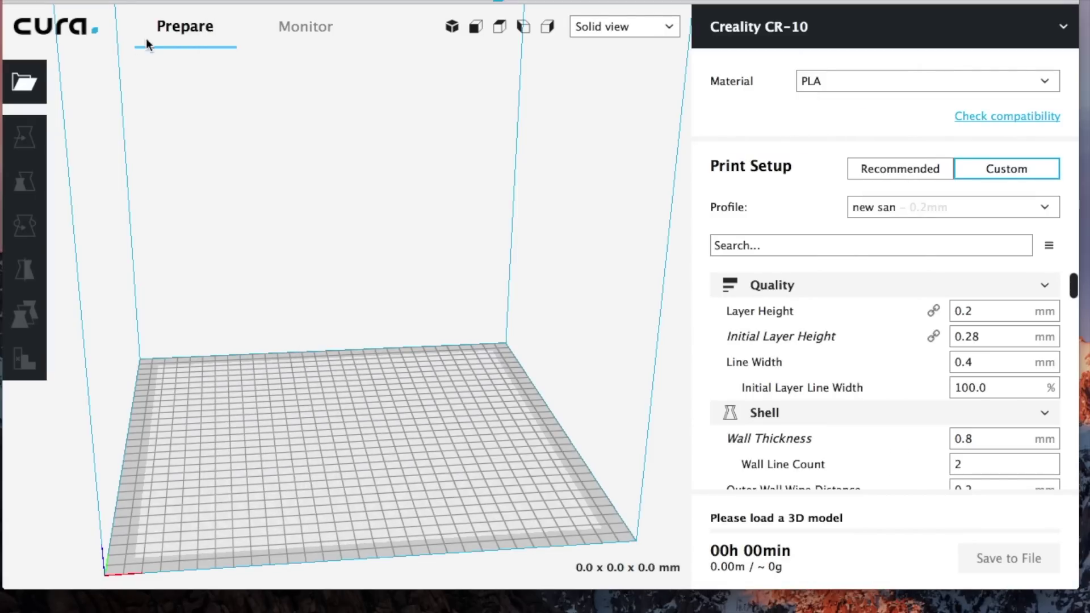
click(69, 0)
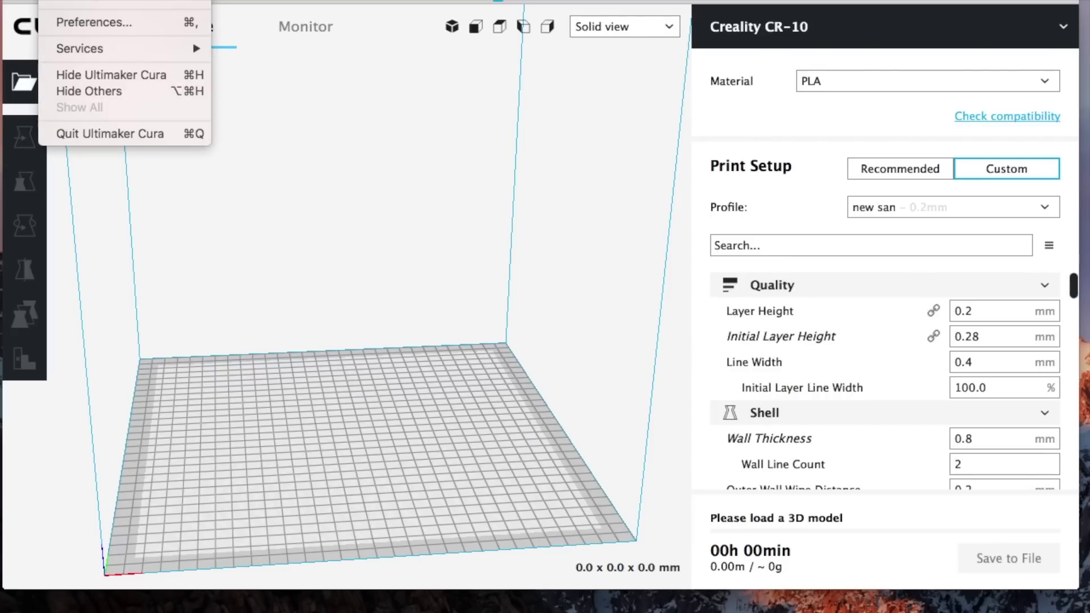
- Start adding a printer from Preferences > Printers and expand the Other brands category
click(114, 29)
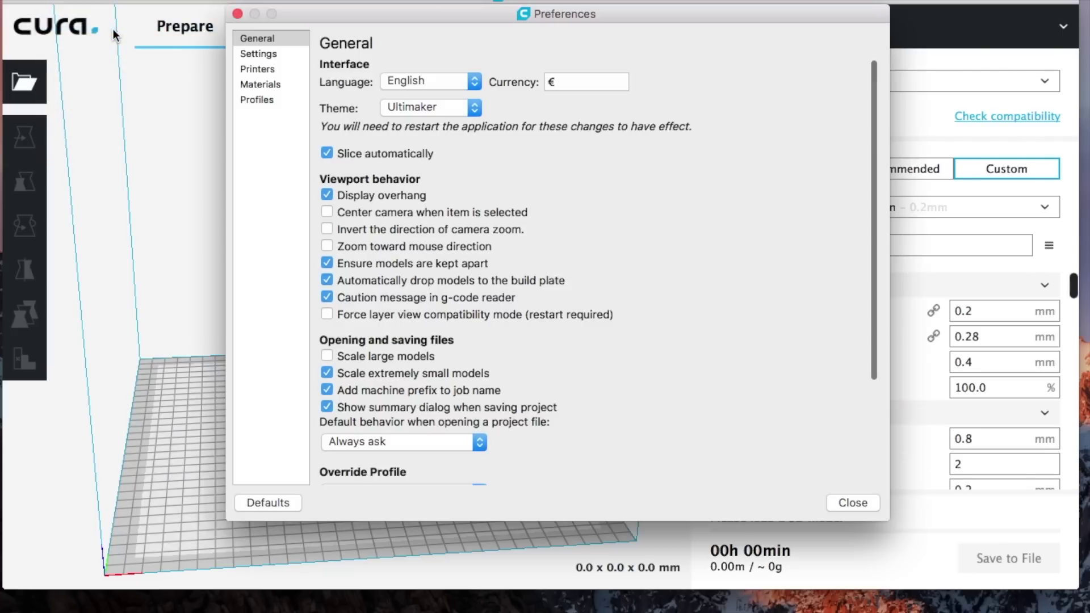
click(258, 71)
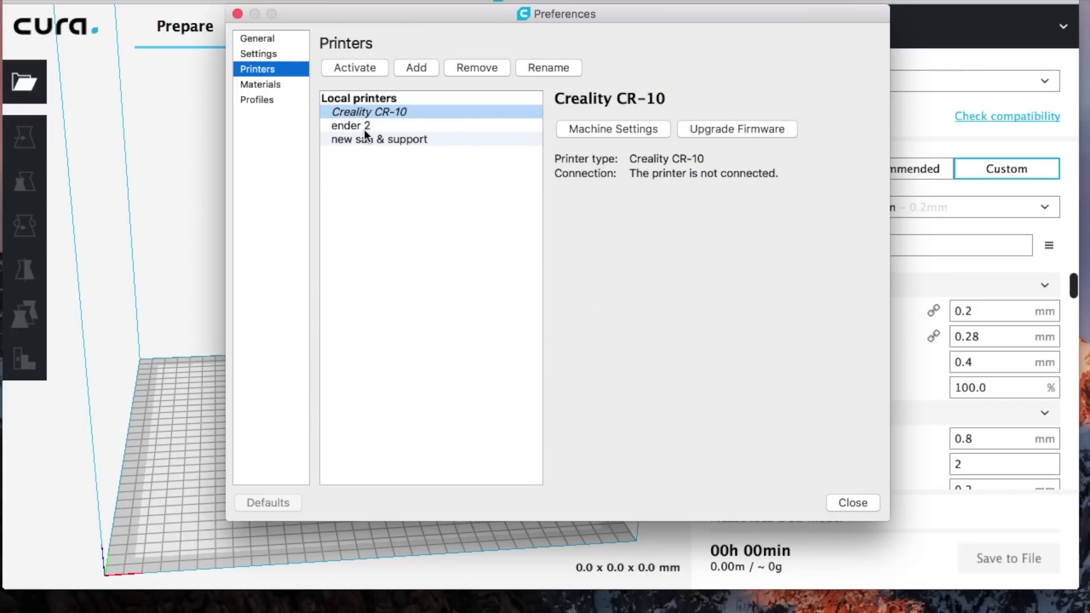
click(418, 70)
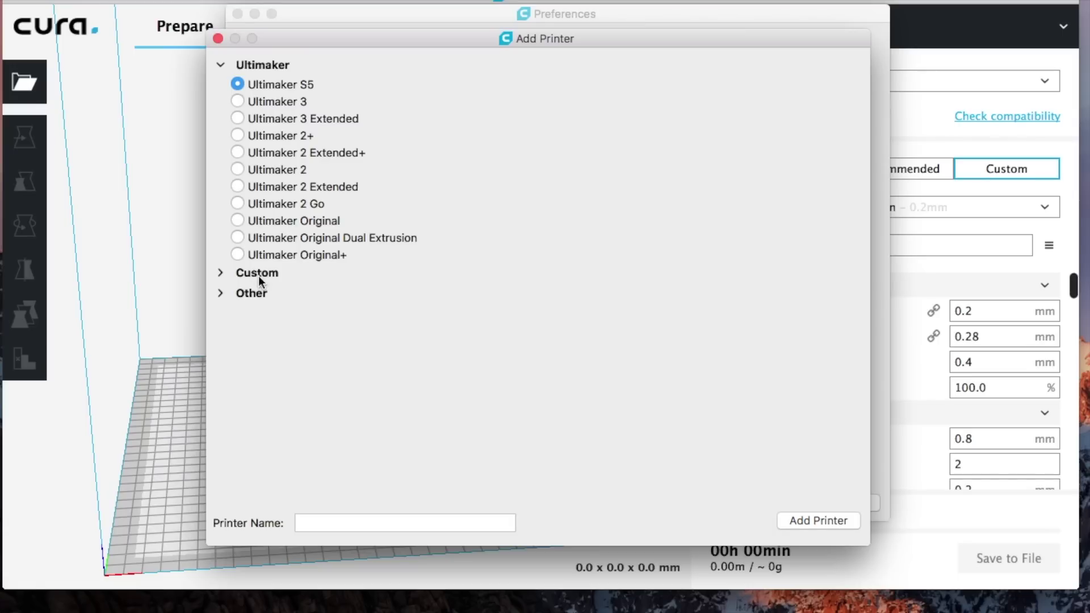
click(253, 293)
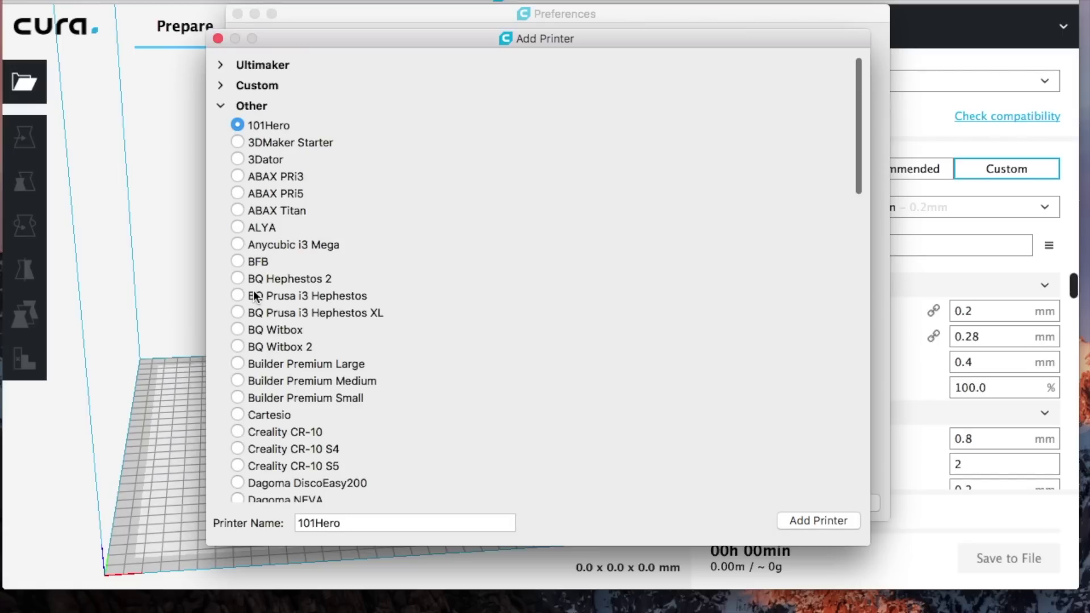
- Add a Creality CR-10 type printer named 'Ender 3'
scroll(326, 349, down, 5)
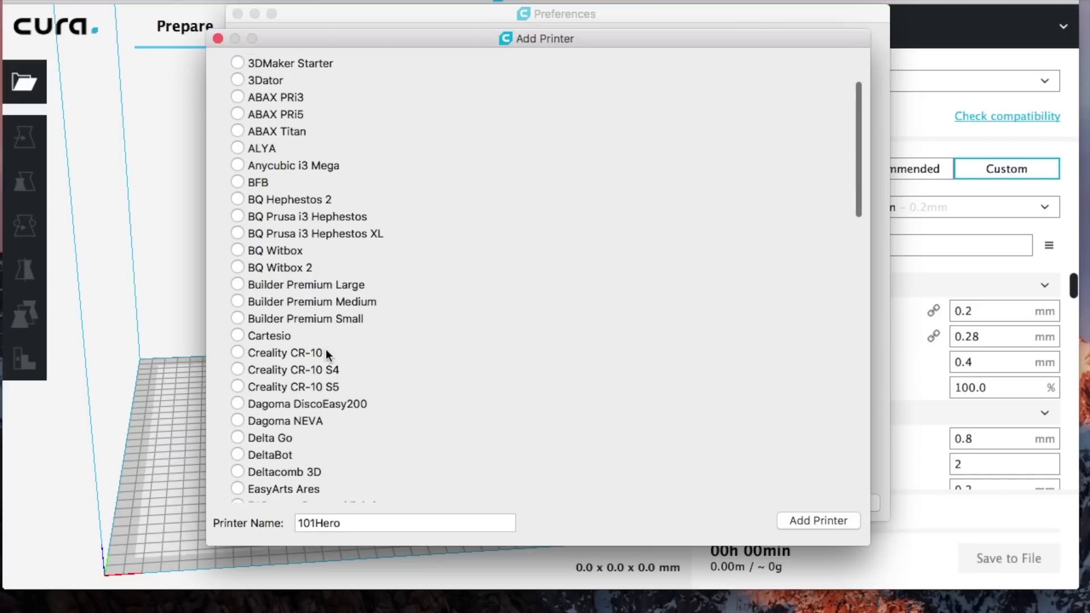
click(315, 328)
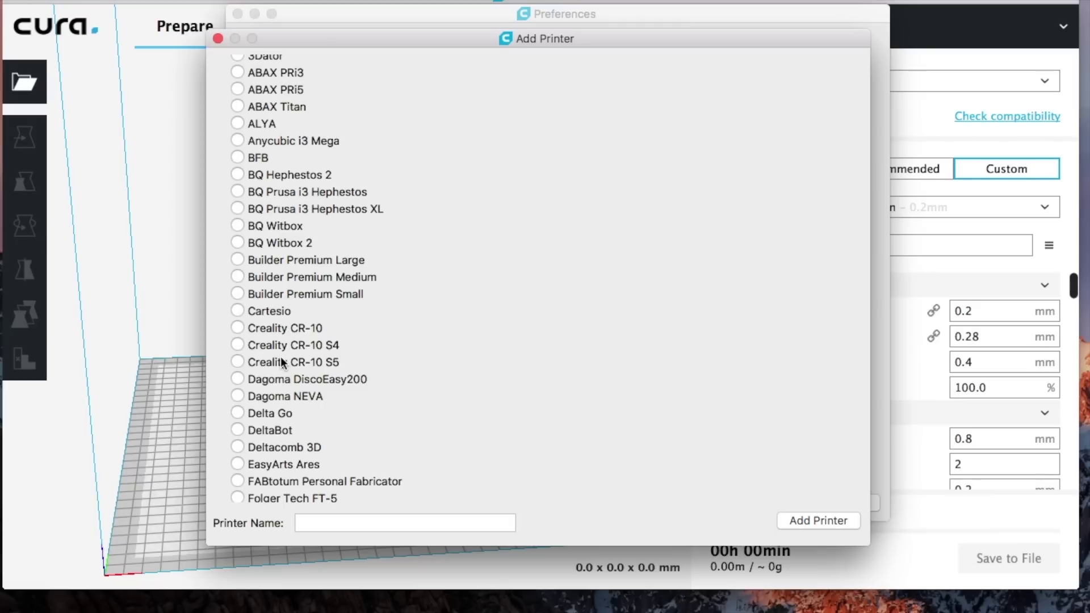
click(237, 328)
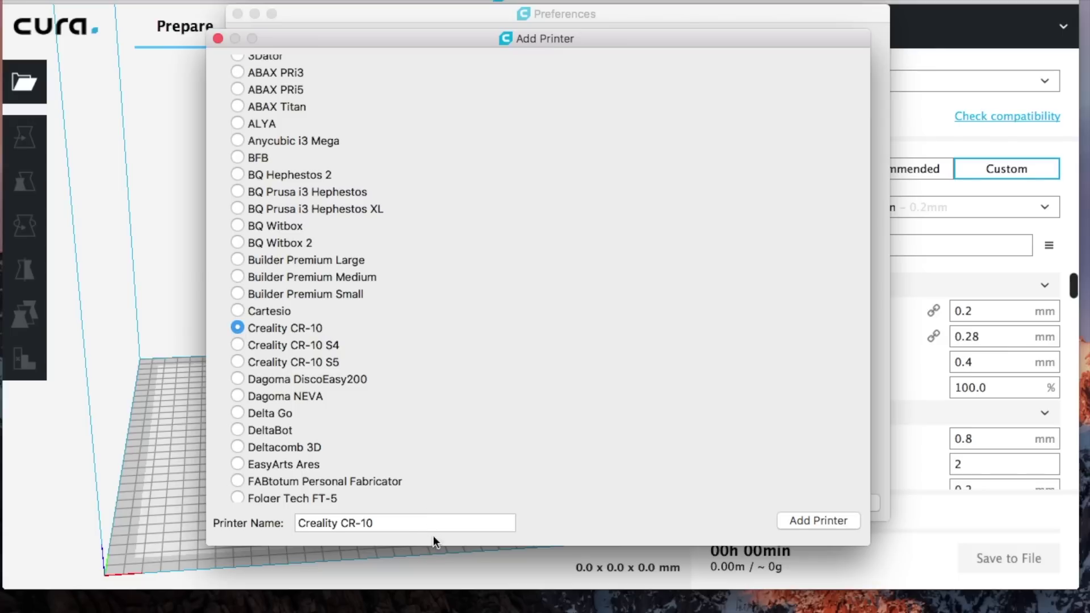
click(397, 526)
key(BackSpace)
key(BackSpace)
key(BackSpace)
key(BackSpace)
key(BackSpace)
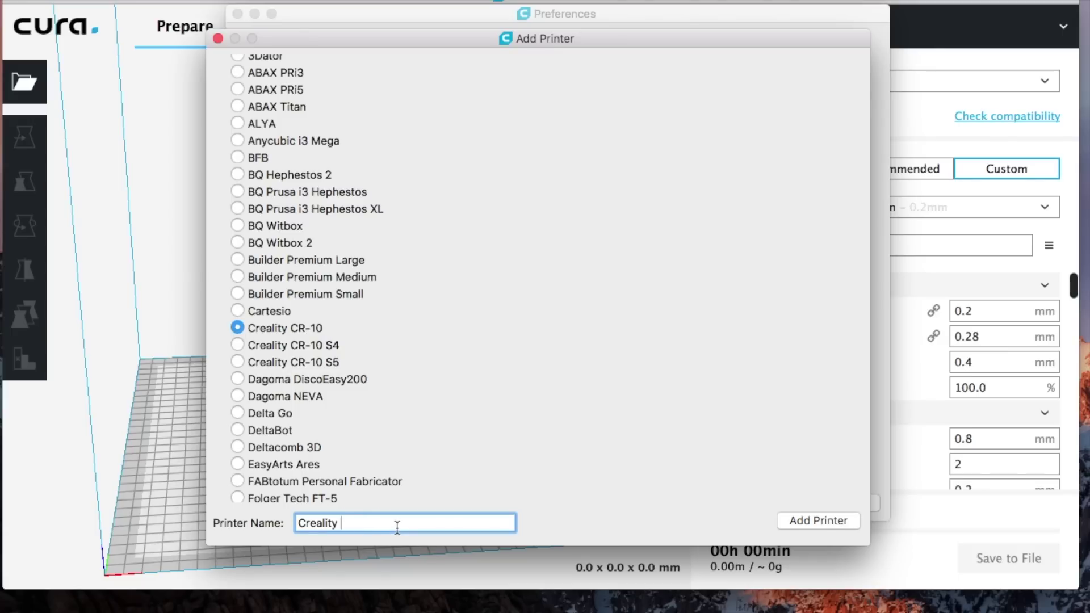
key(BackSpace)
key(BackSpace)
key(BackSpace)
key(BackSpace)
key(BackSpace)
key(BackSpace)
key(BackSpace)
key(BackSpace)
key(BackSpace)
text(Ender 3)
click(827, 521)
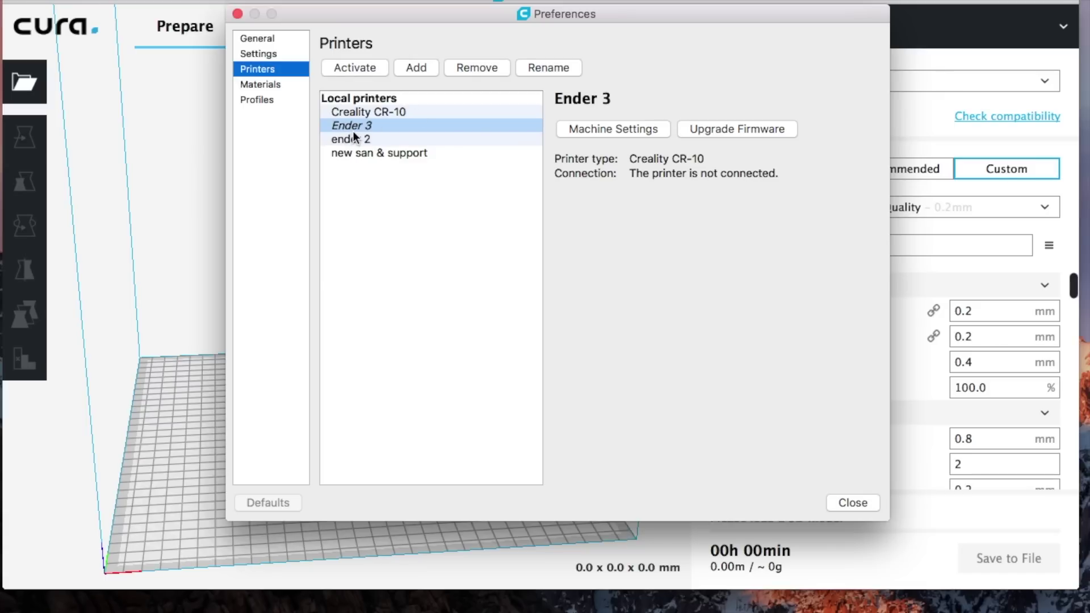
- Open Machine Settings for the Ender 3 printer
click(586, 130)
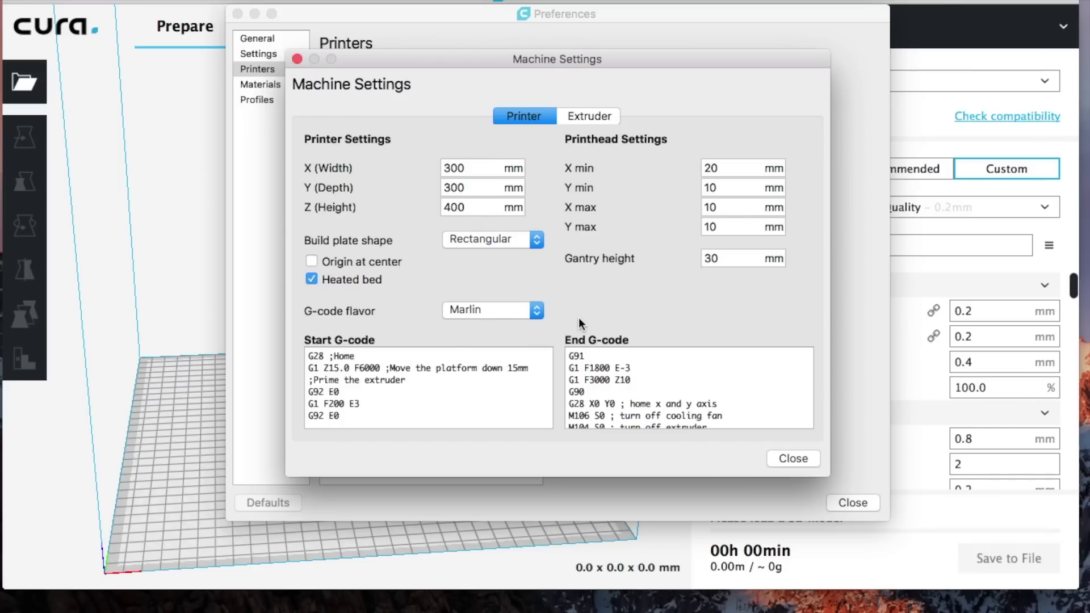
- Set the Ender 3 build volume to X 220, Y 220, Z 250 mm with Origin at center off
click(471, 168)
key(BackSpace)
key(BackSpace)
key(BackSpace)
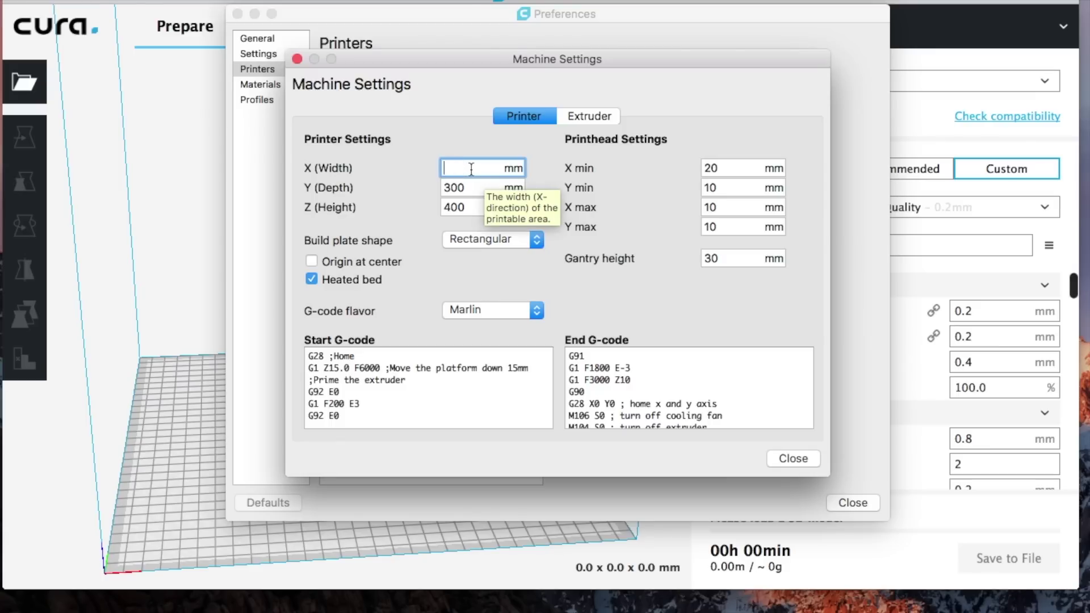
text(220)
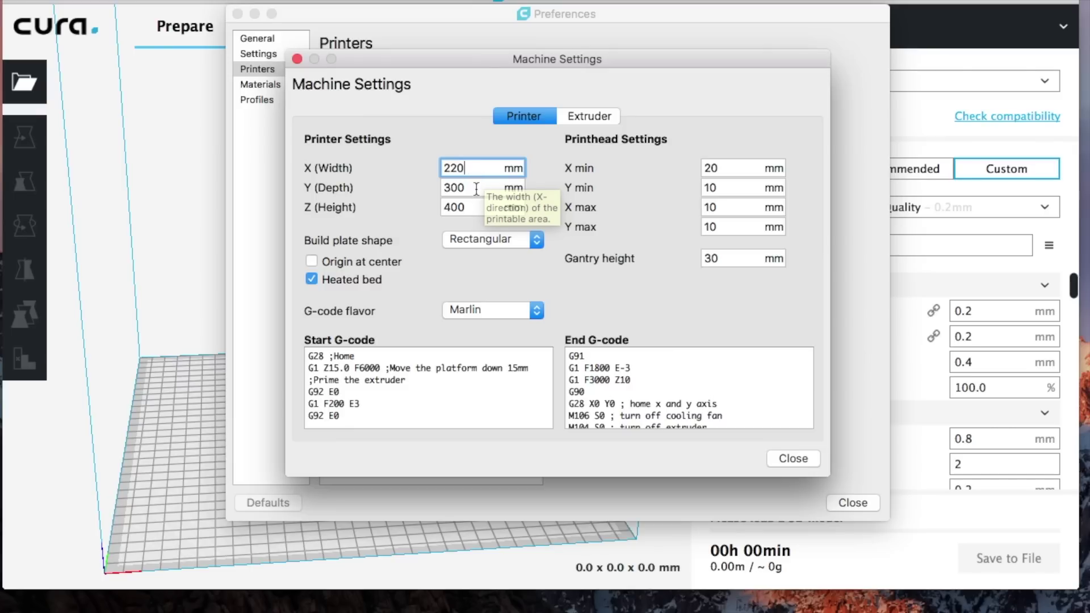
click(476, 188)
key(BackSpace)
key(BackSpace)
key(BackSpace)
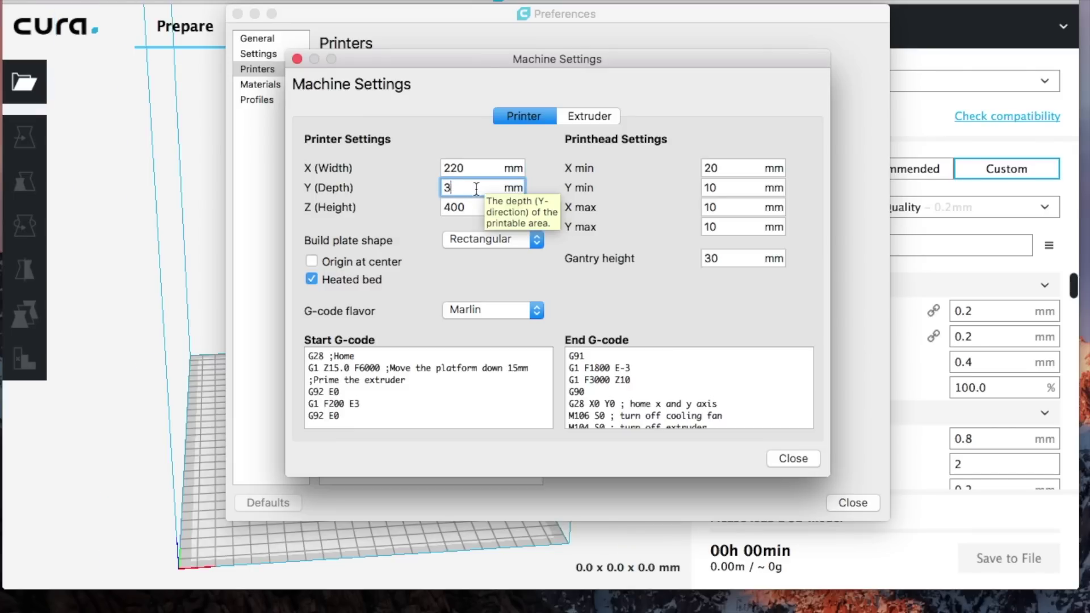
text(220)
click(478, 206)
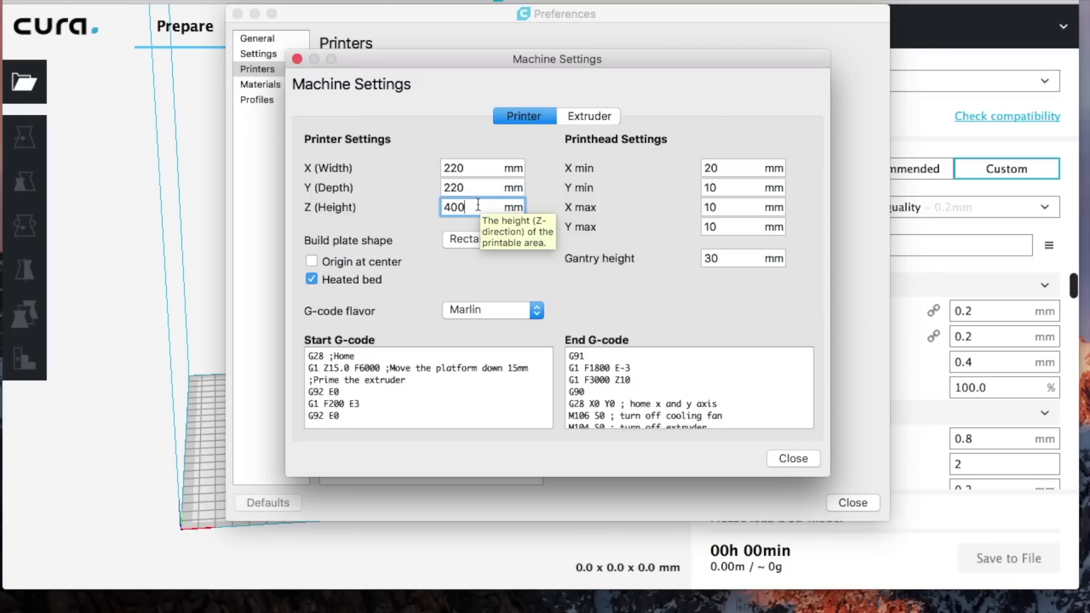
key(BackSpace)
key(BackSpace)
key(BackSpace)
text(250)
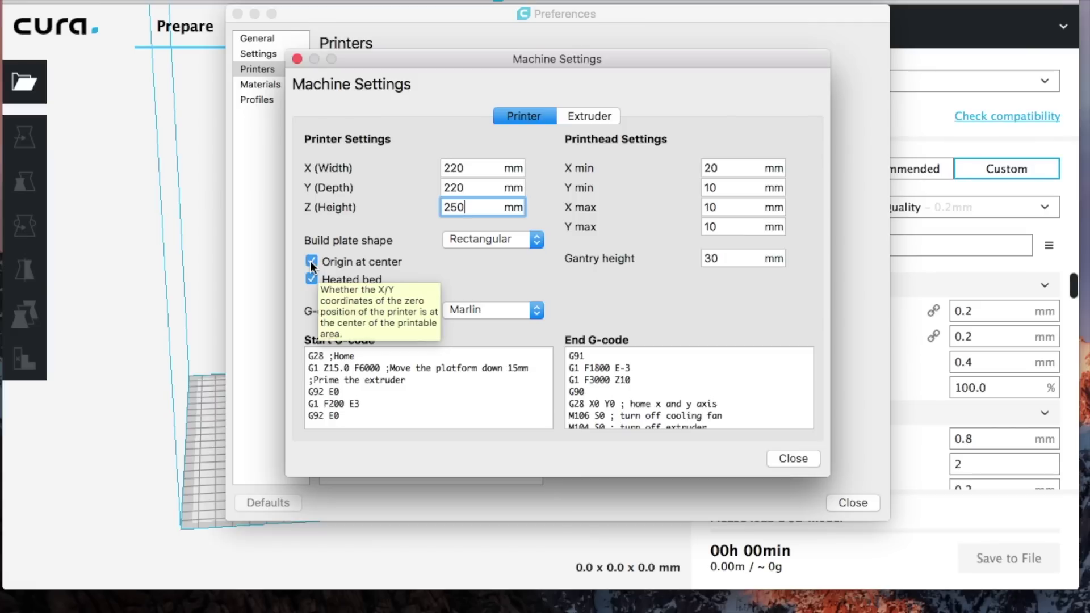
click(316, 261)
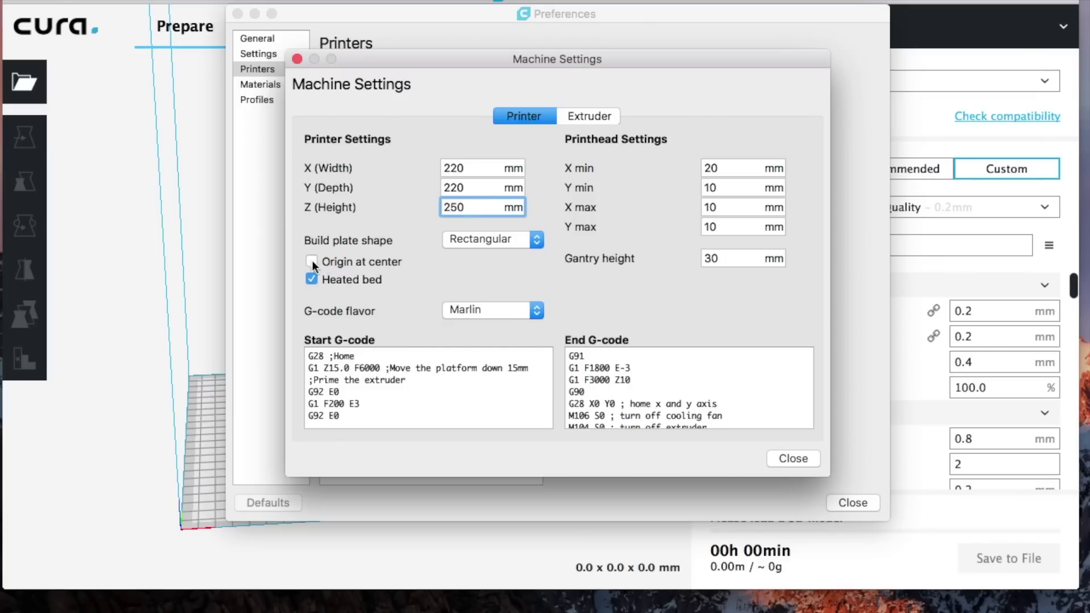
mouse_move(312, 265)
click(577, 117)
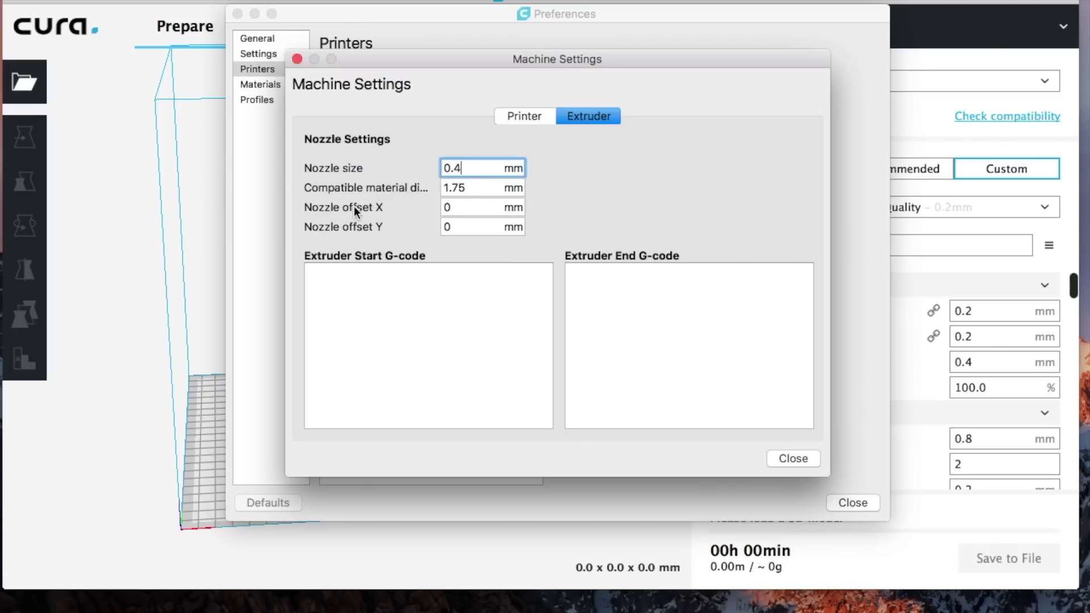
- Check the extruder's 0.4 mm nozzle size and 1.75 mm material diameter
mouse_move(484, 182)
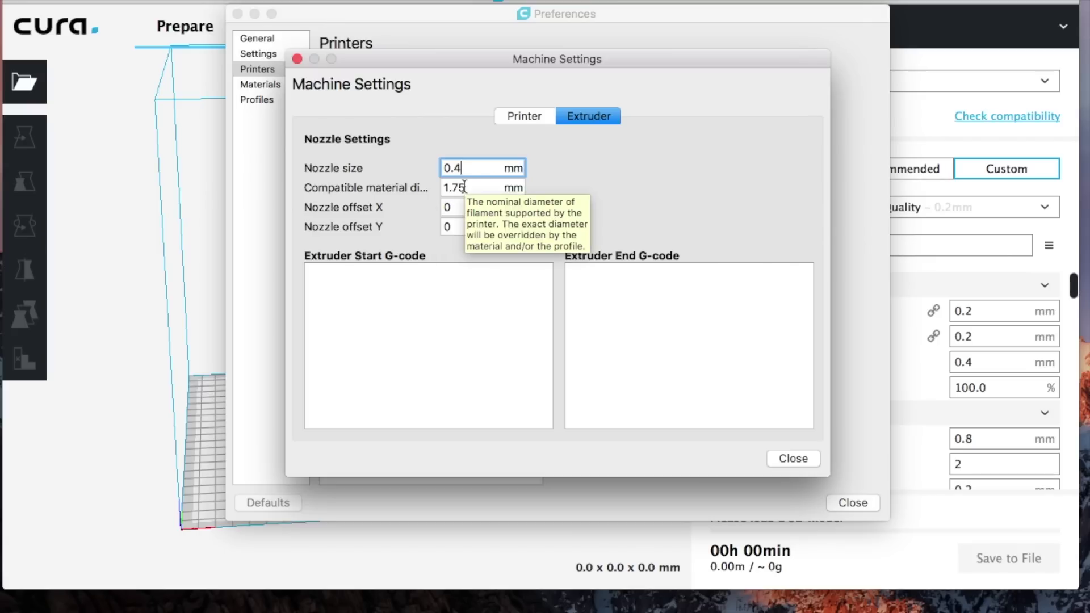
- Close Machine Settings and Preferences, back in print setup with the Ender 3 still selected
click(794, 458)
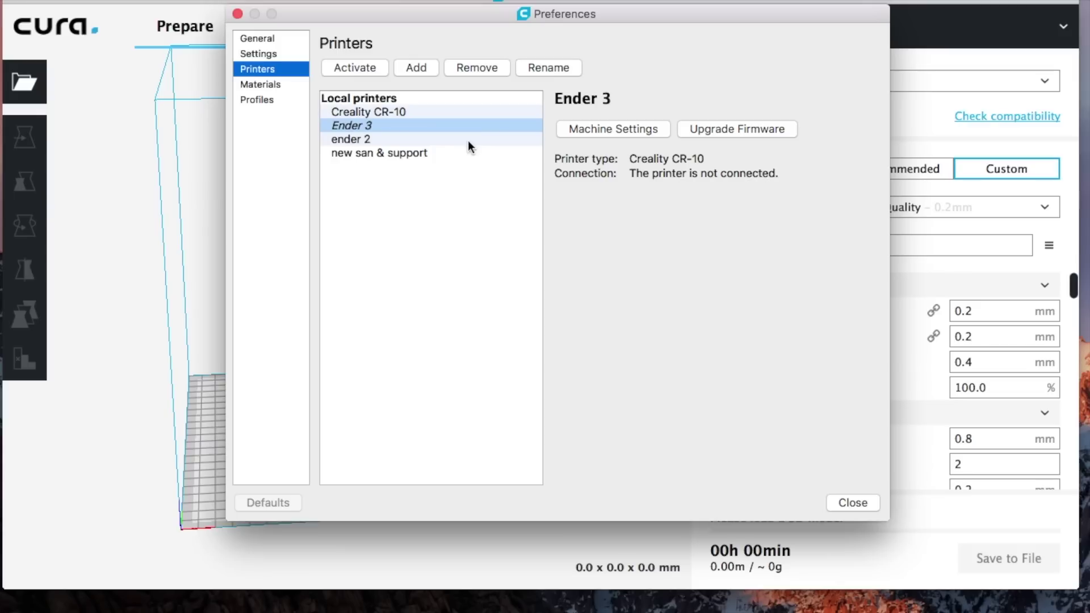
click(237, 14)
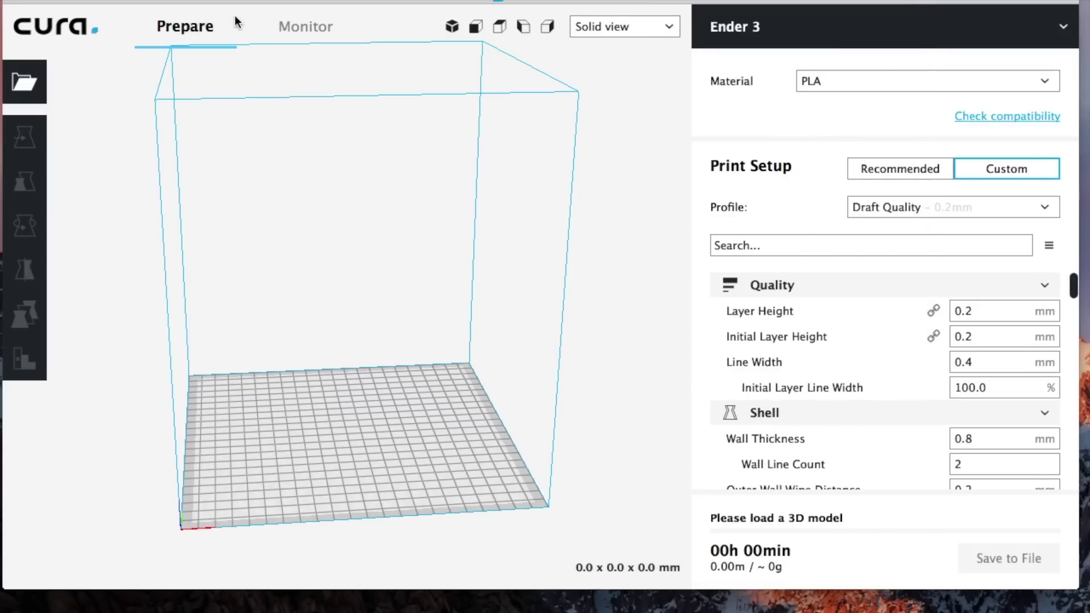
click(1062, 33)
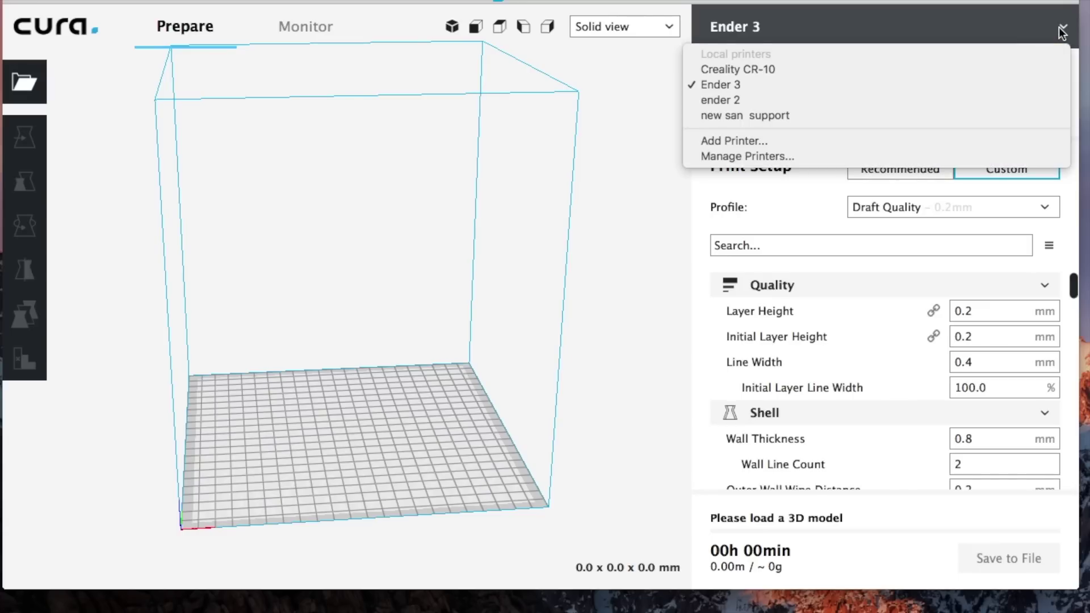
click(740, 84)
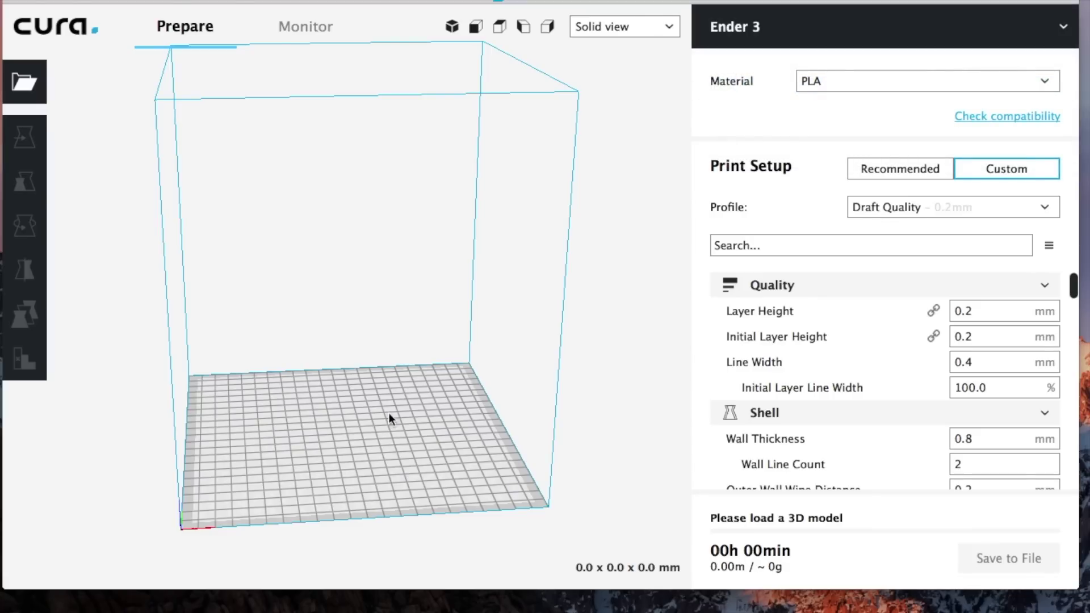
- Make the Creality CR-10 the active printer from the header printer list
click(1061, 28)
click(945, 64)
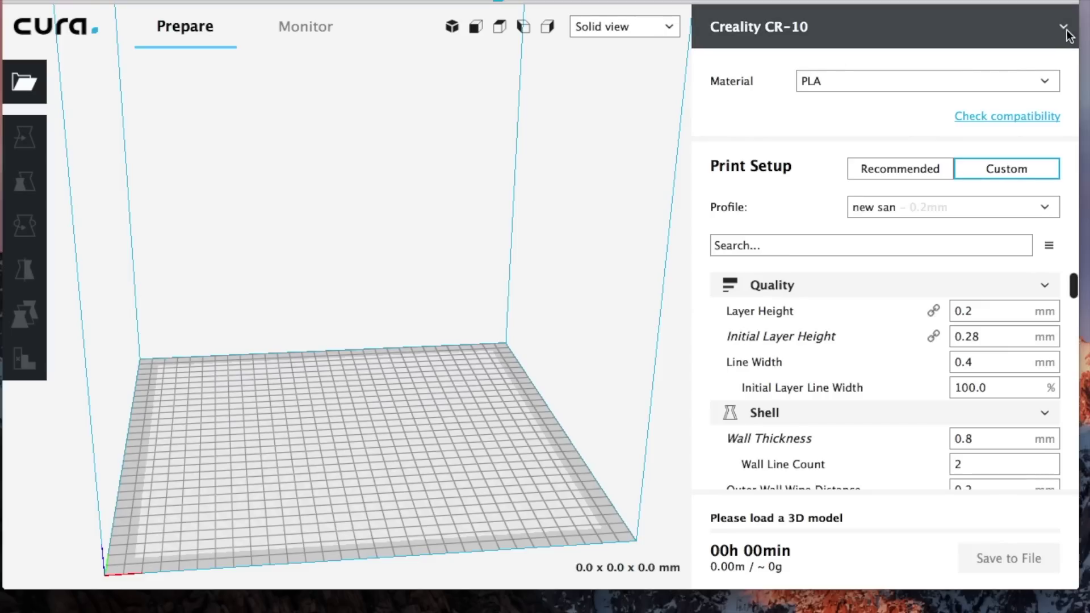
click(851, 27)
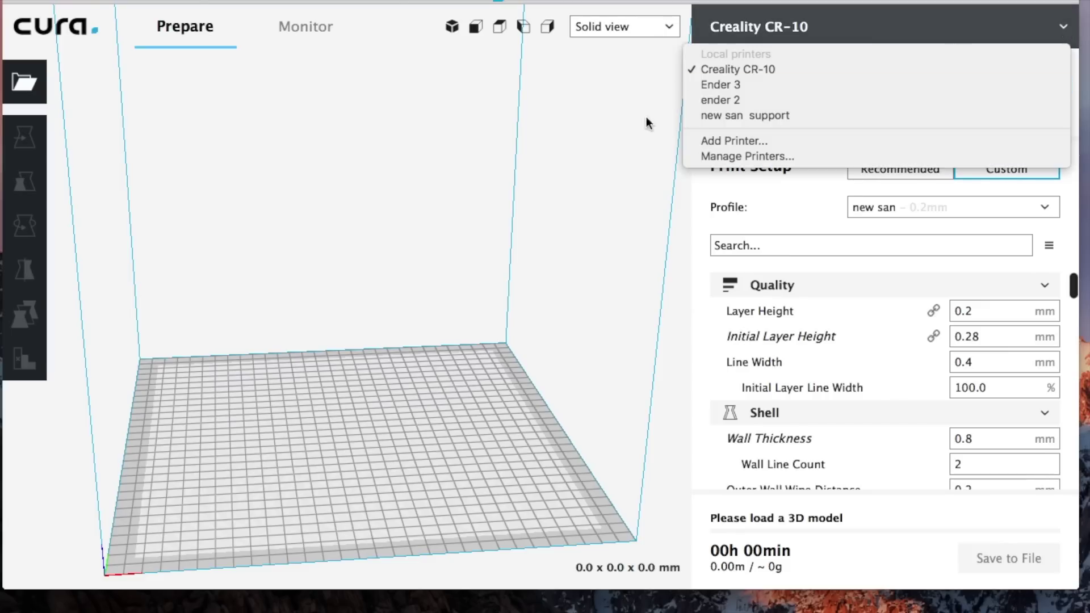
click(711, 84)
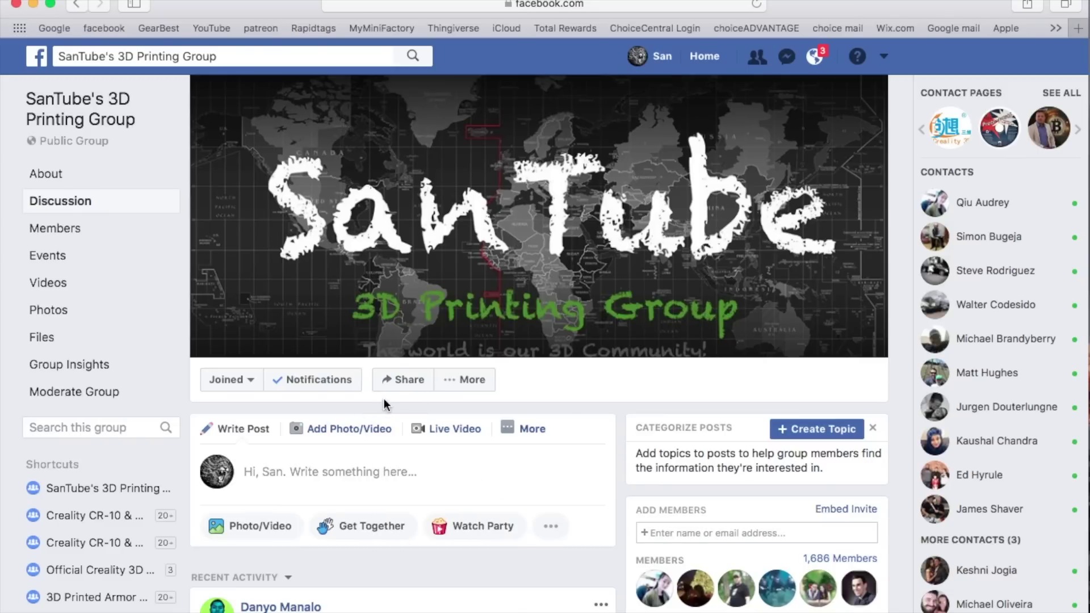
- Browse the SanTube group's discussion feed, then go to the group's Files section
mouse_move(525, 429)
scroll(518, 480, down, 2)
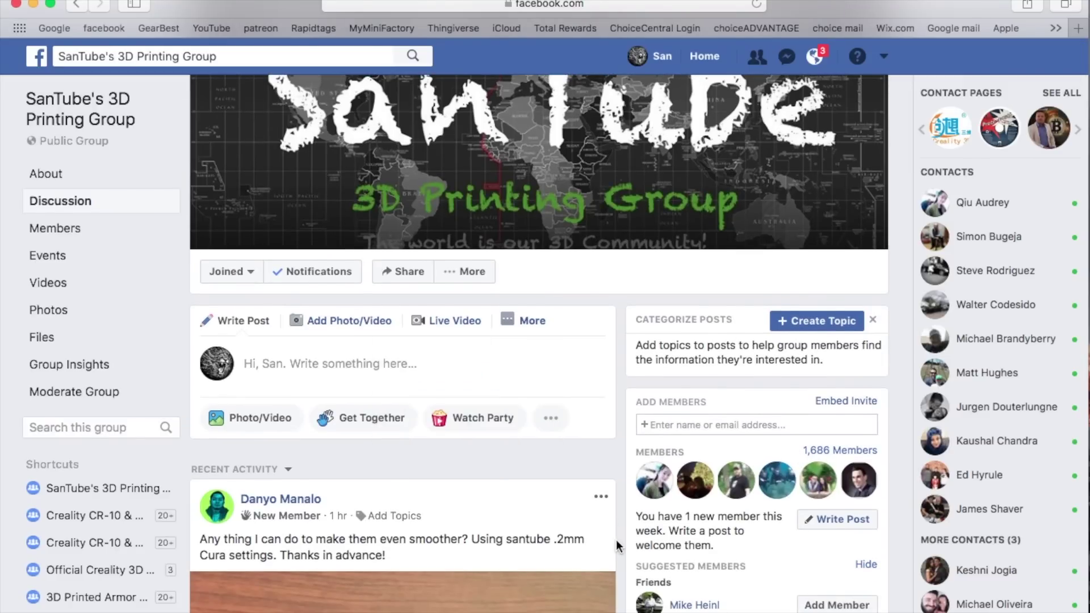
scroll(618, 546, down, 5)
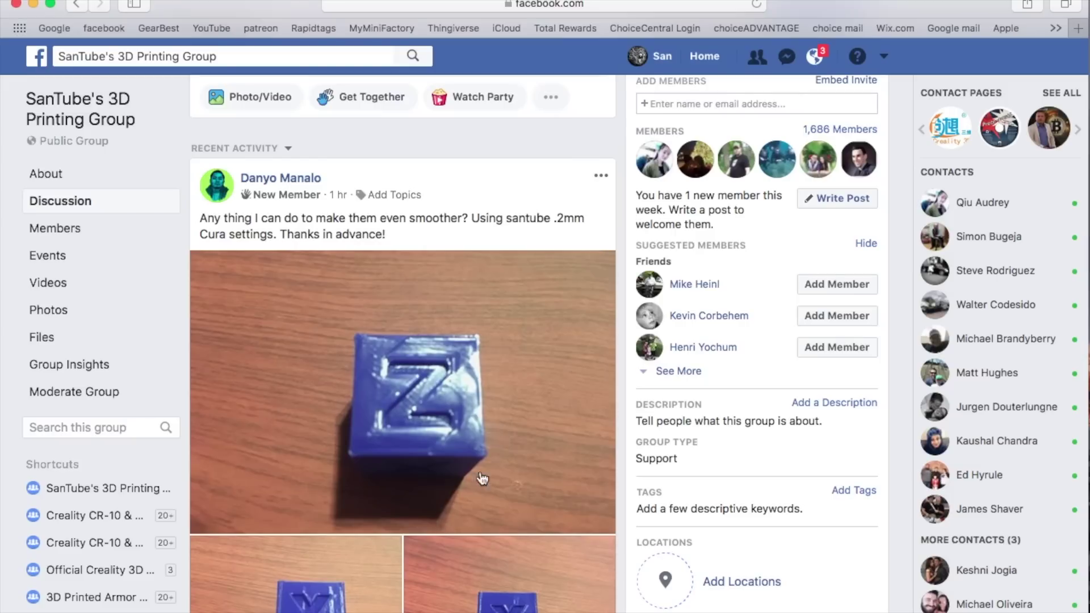
scroll(495, 427, down, 7)
scroll(495, 427, up, 6)
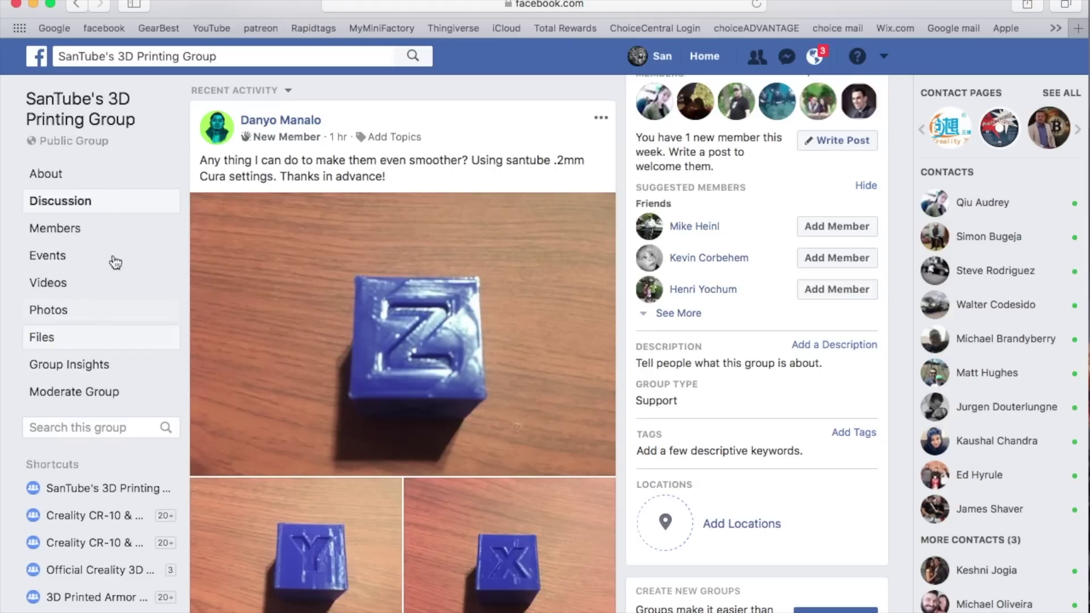
scroll(481, 273, up, 10)
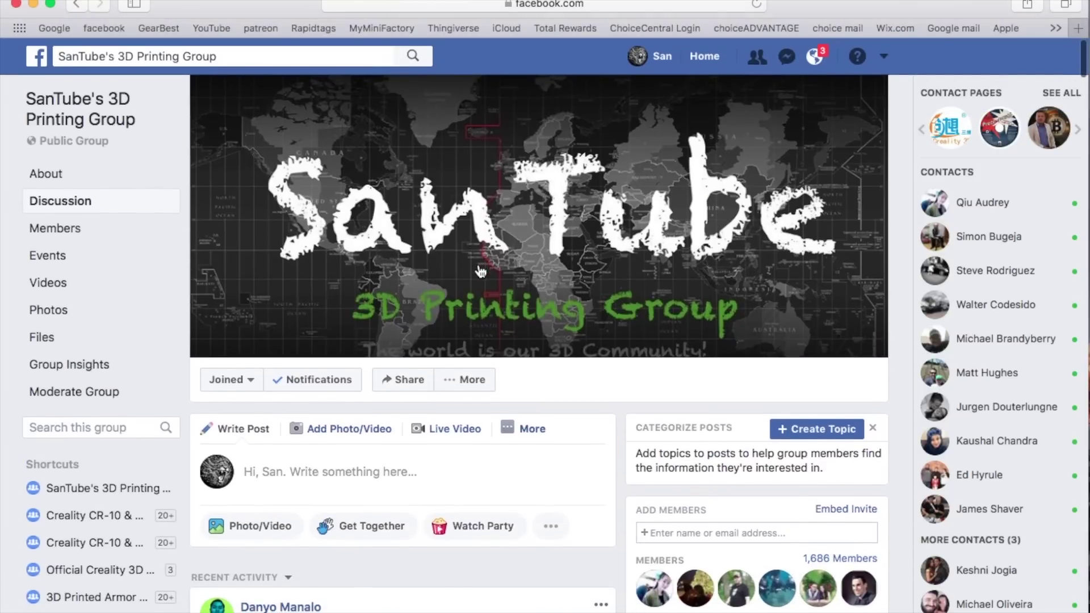
scroll(481, 271, down, 5)
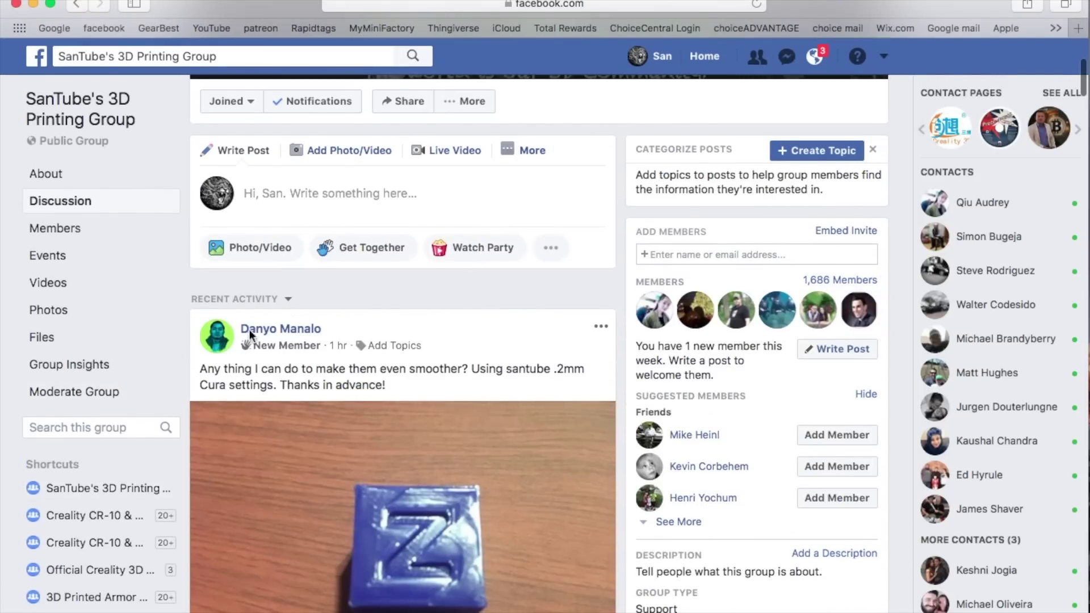
click(43, 340)
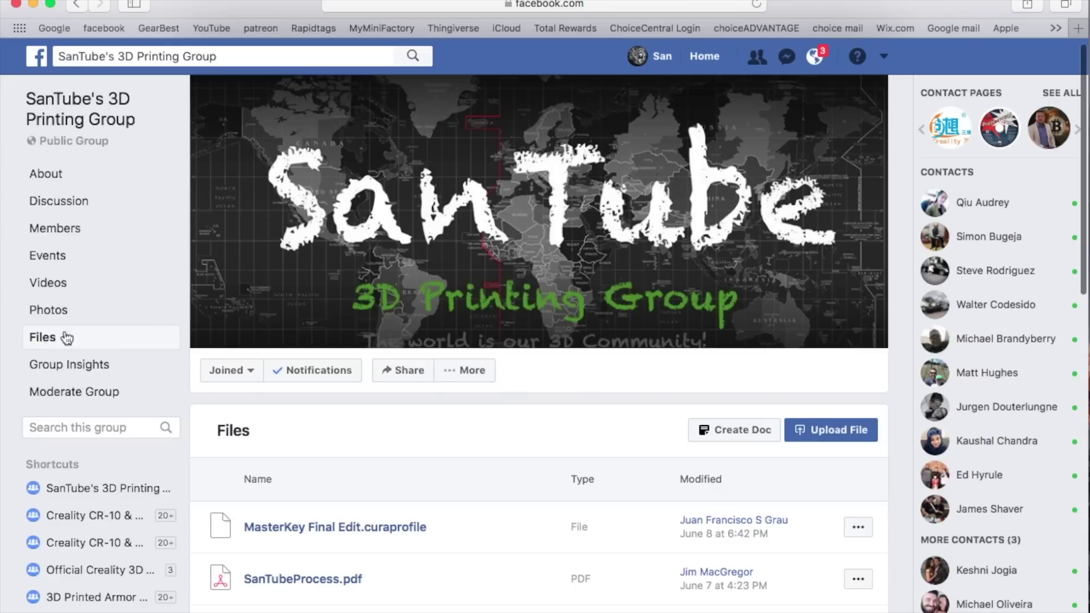
- Preview SanTubeProcess.pdf from the group's file list using its options menu
scroll(561, 487, down, 10)
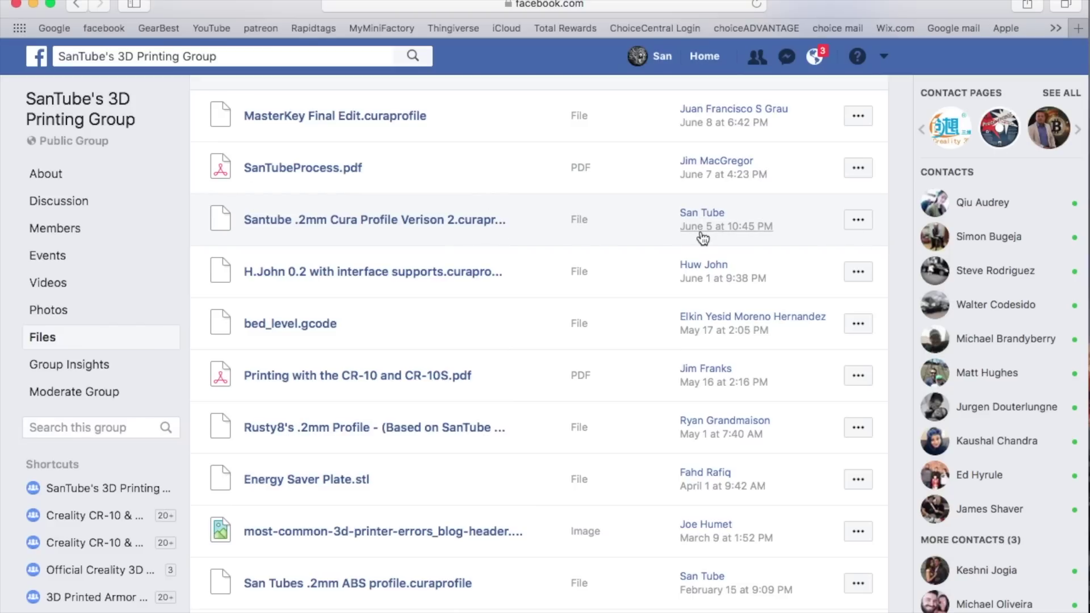
click(859, 222)
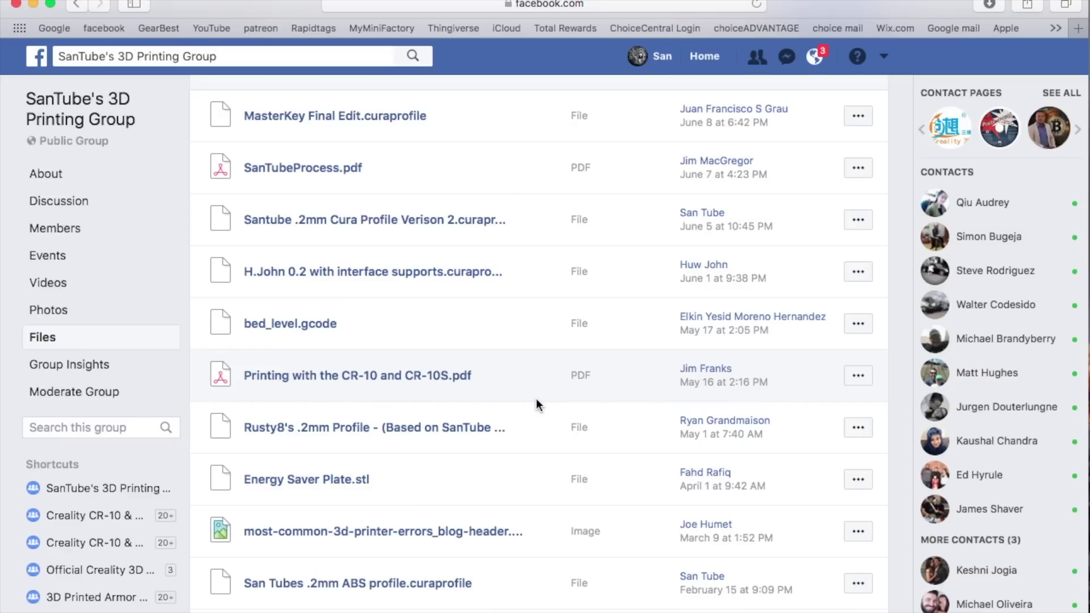
click(857, 178)
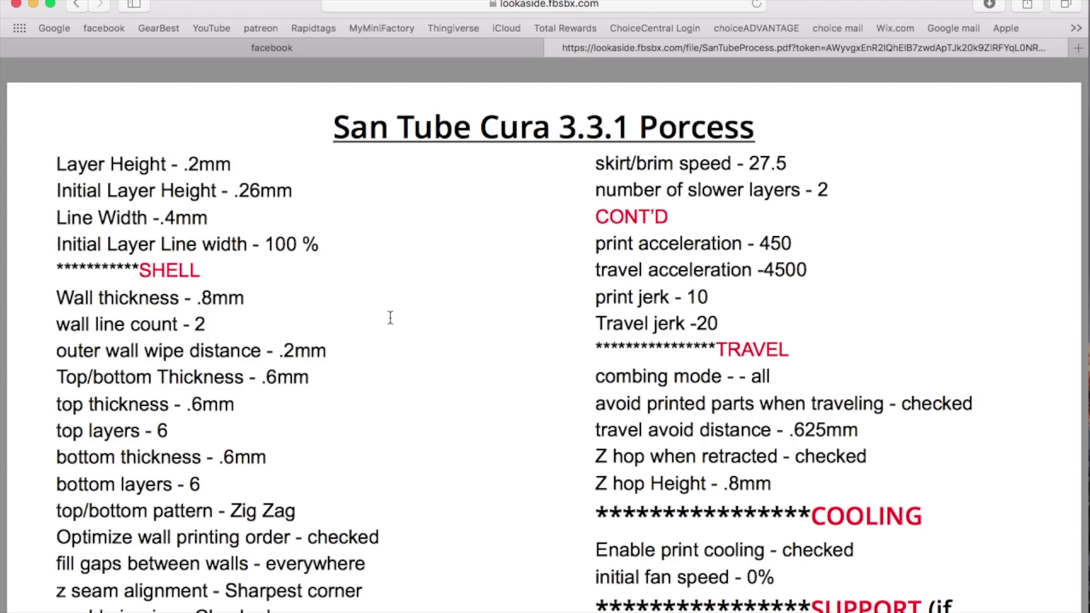
- Scroll through the San Tube Cura 3.3.1 settings PDF to review its values
scroll(391, 318, down, 15)
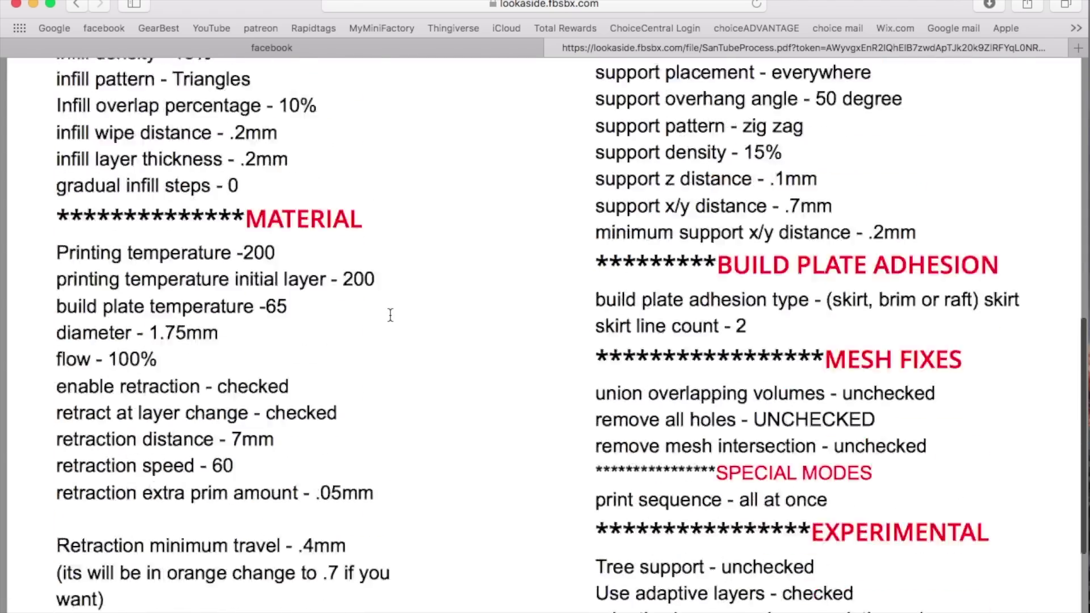
scroll(391, 315, down, 5)
scroll(391, 315, up, 20)
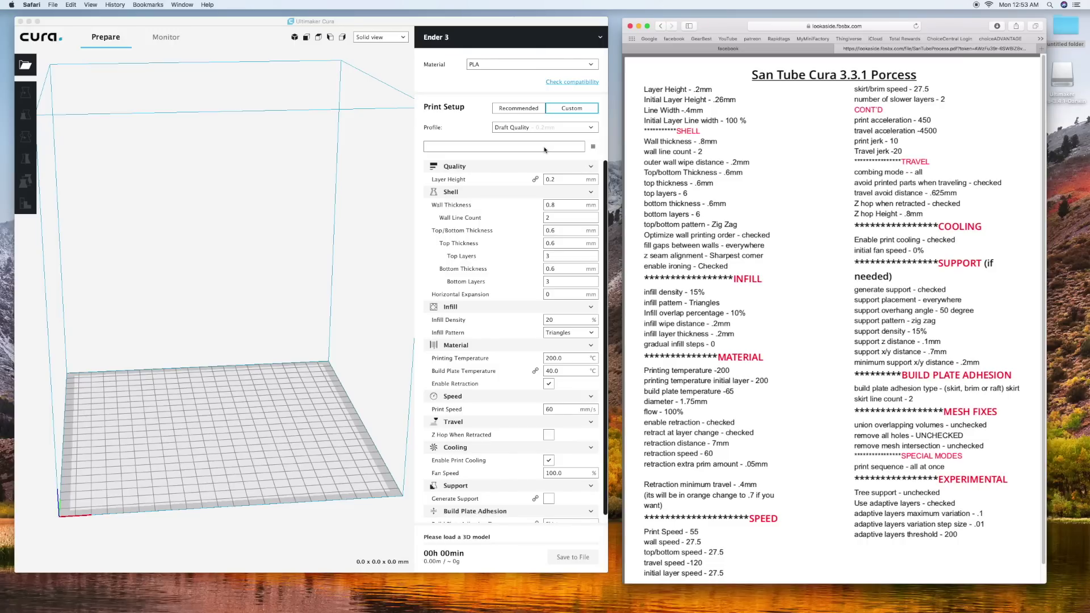
- Switch back and forth between Cura and the San Tube settings PDF to compare them
click(487, 90)
mouse_move(581, 193)
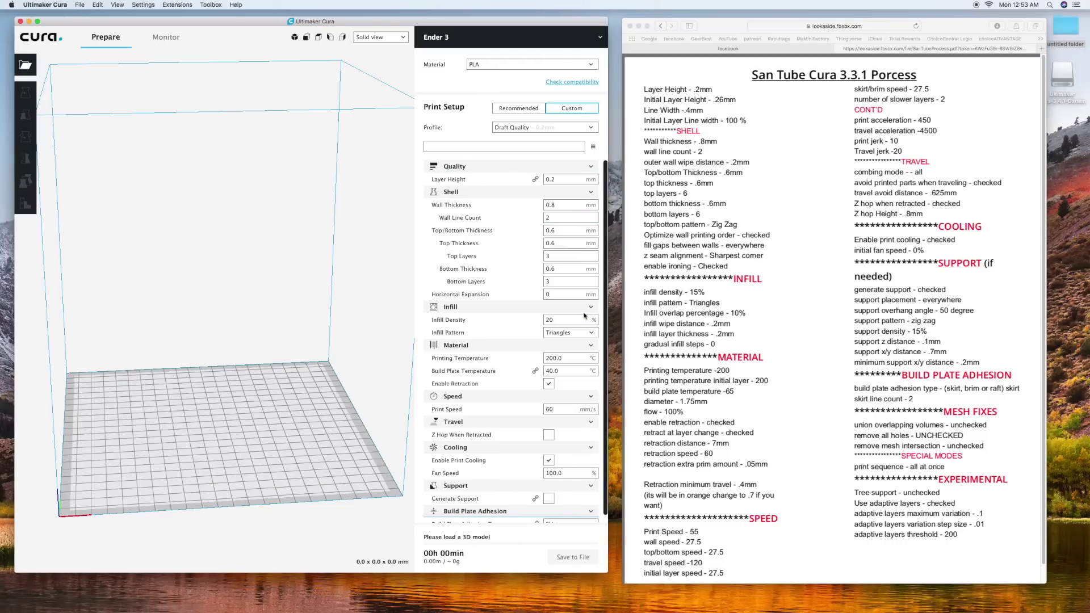
mouse_move(580, 309)
click(660, 35)
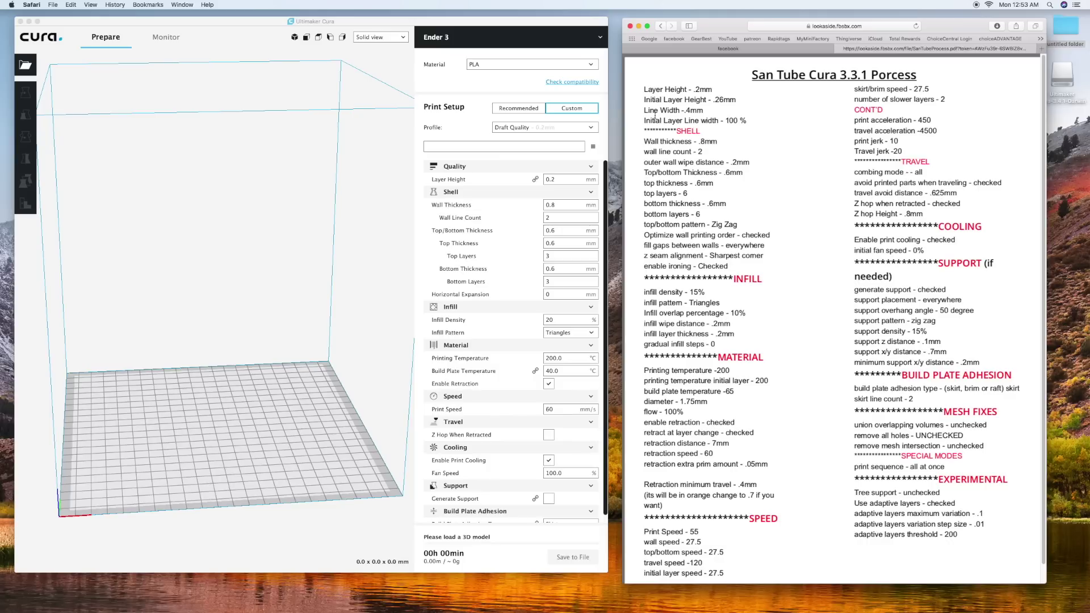
click(487, 90)
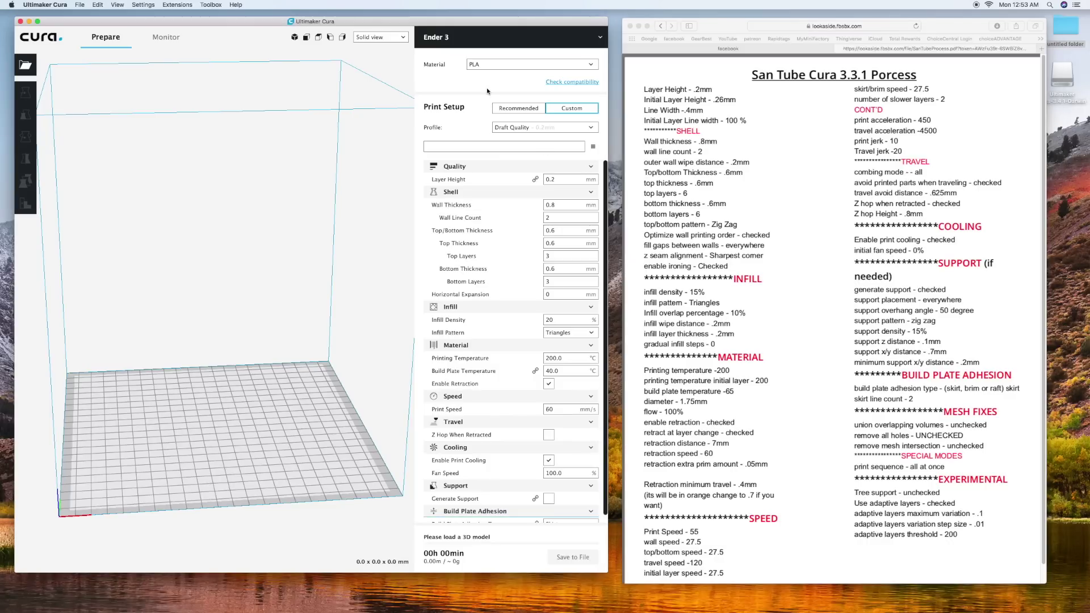
mouse_move(579, 167)
click(714, 28)
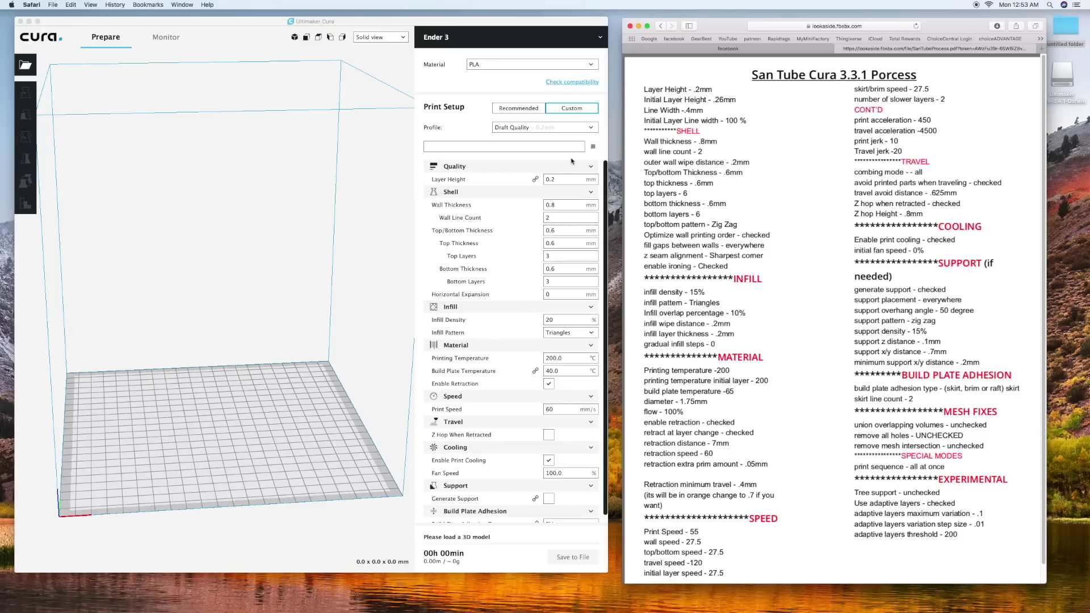
- Open Setting Visibility from the Quality gear icon and move the dialog higher on screen
click(488, 83)
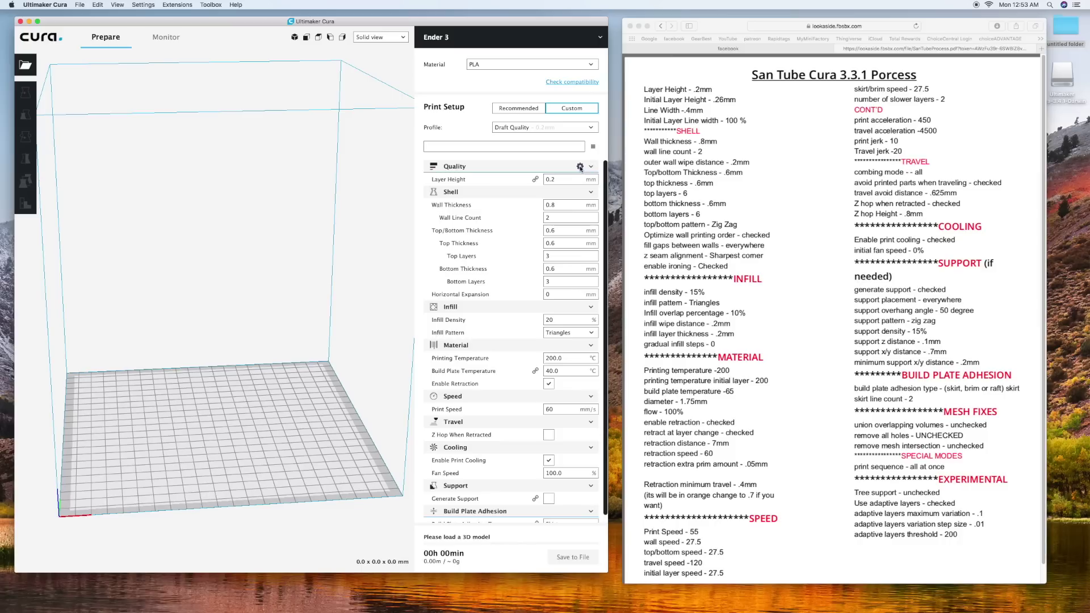
click(580, 166)
drag(553, 172, 528, 17)
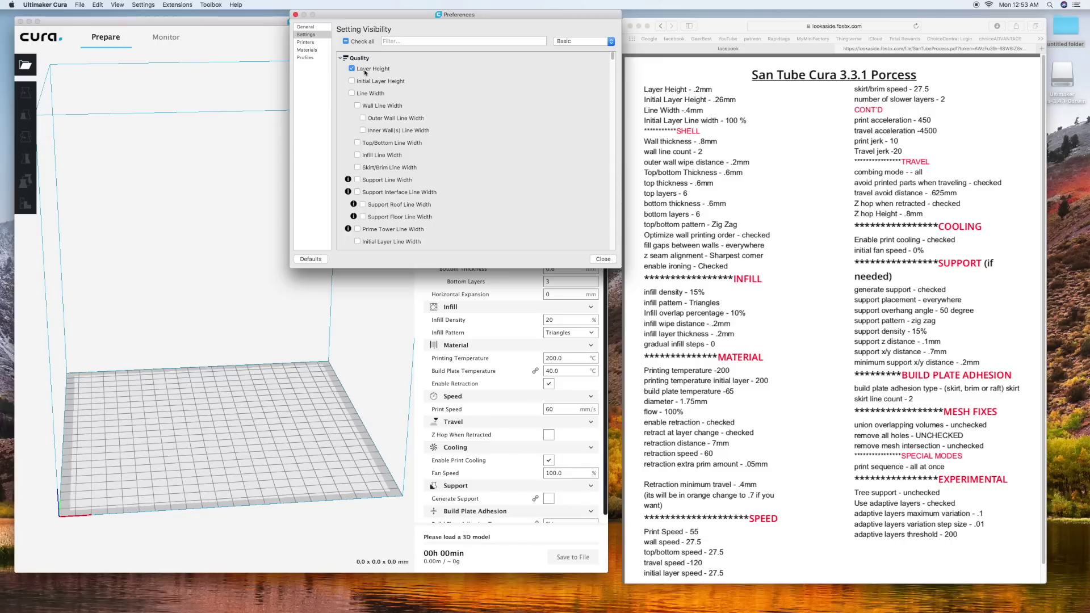
- Make Initial Layer Height, Line Width, Initial Layer Line Width and Outer Wall Wipe Distance visible
mouse_move(387, 71)
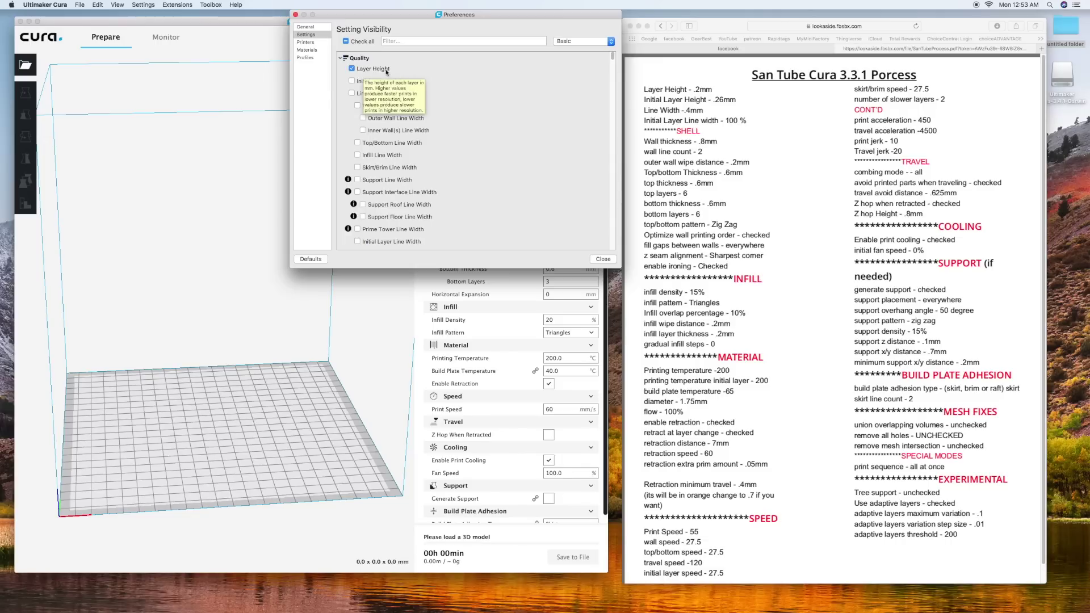
click(352, 81)
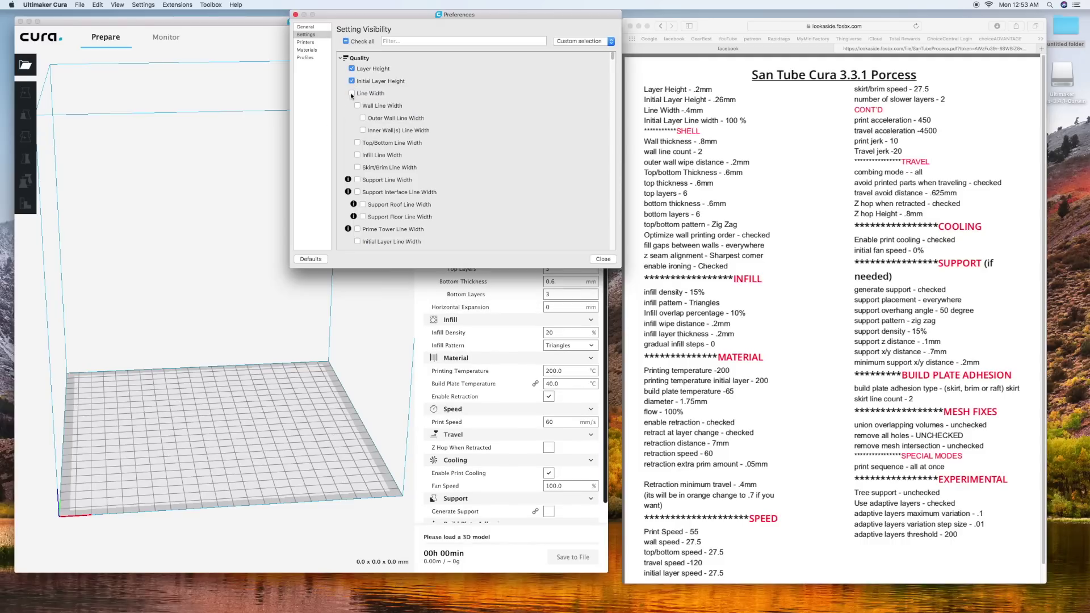
click(352, 93)
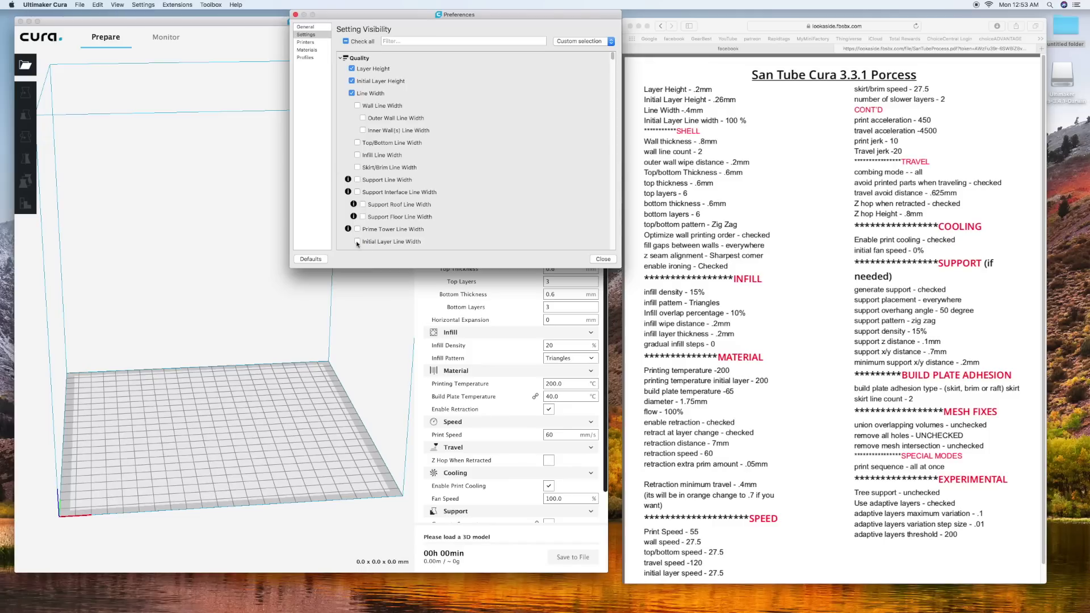
click(392, 241)
scroll(455, 227, down, 5)
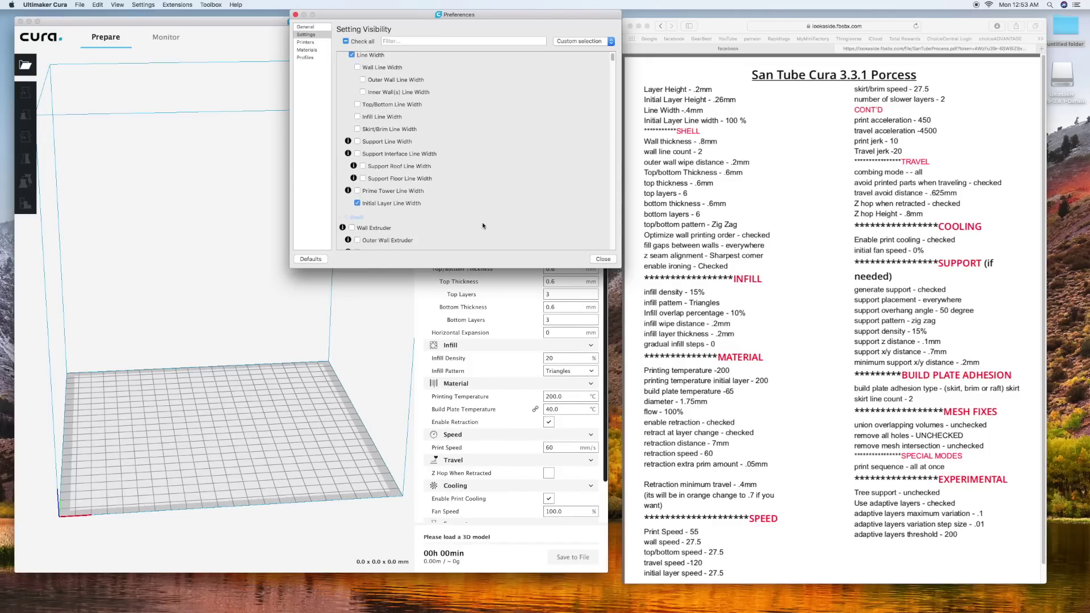
scroll(483, 225, down, 5)
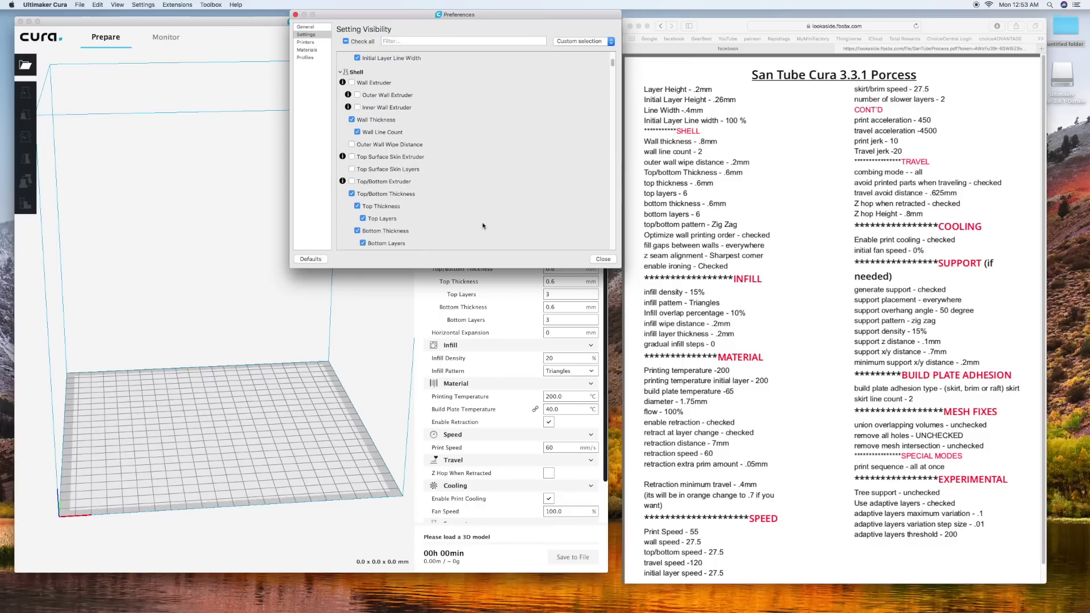
scroll(483, 225, down, 1)
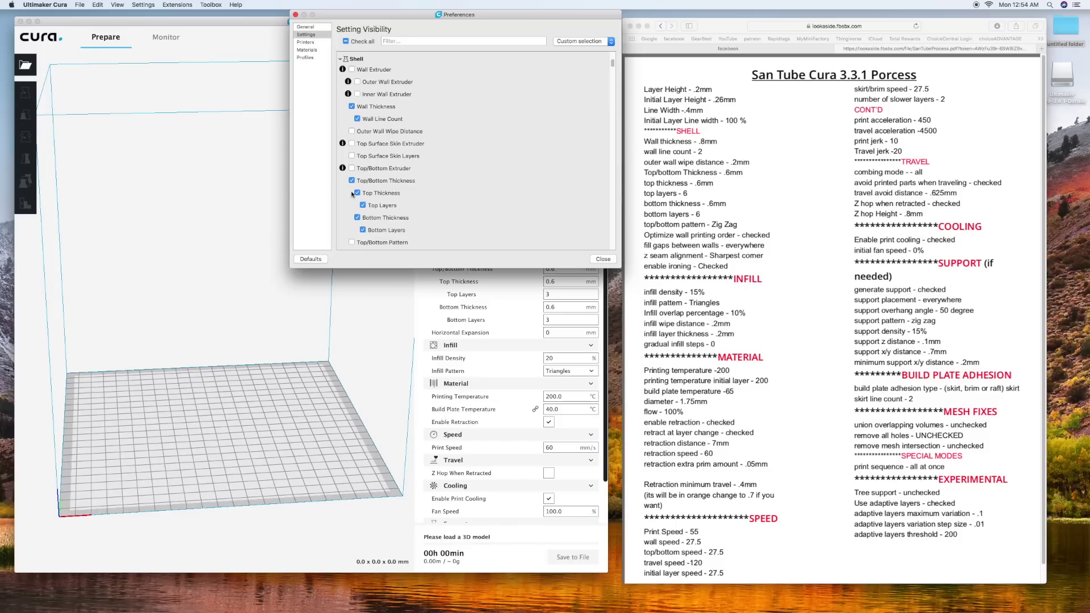
click(352, 131)
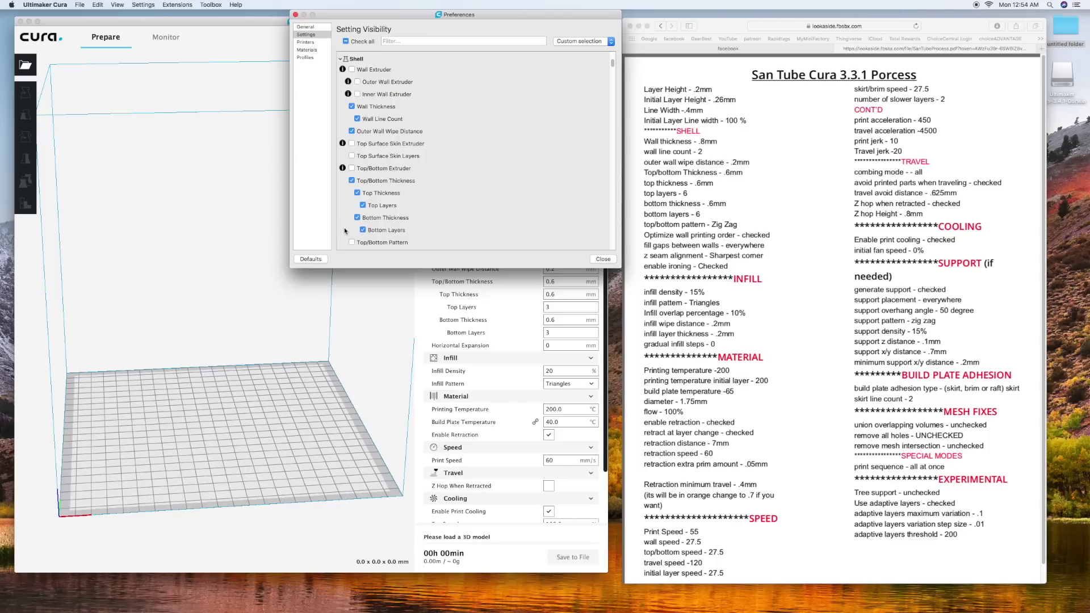
- Show Optimize Wall Printing Order, Top/Bottom Pattern, and infill overlap, wipe, layer thickness and gradual steps
scroll(345, 230, down, 3)
scroll(345, 230, down, 2)
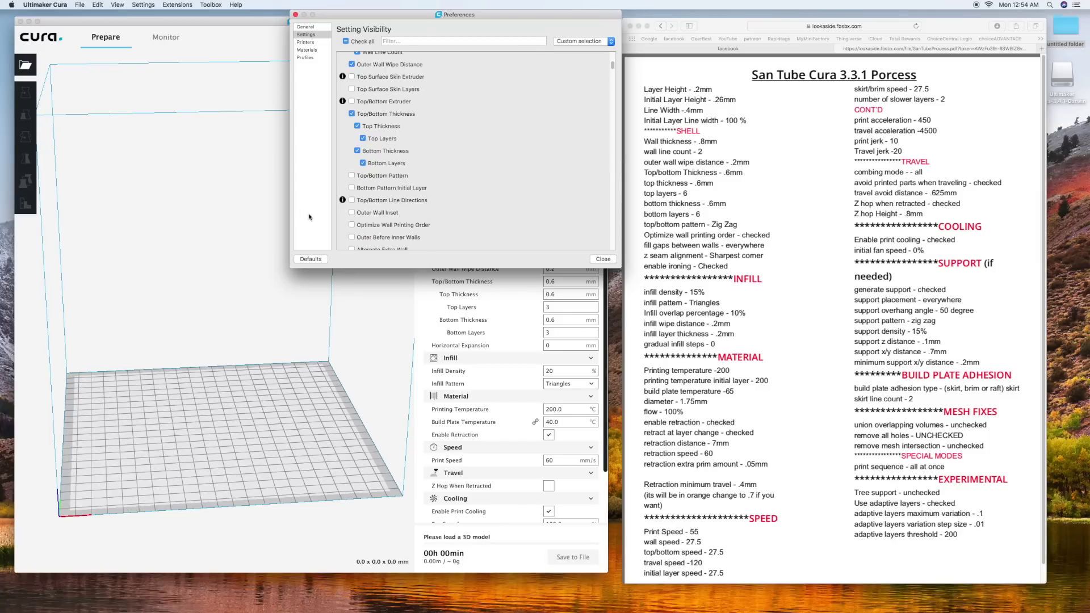
click(351, 225)
click(352, 175)
scroll(431, 199, down, 5)
click(351, 177)
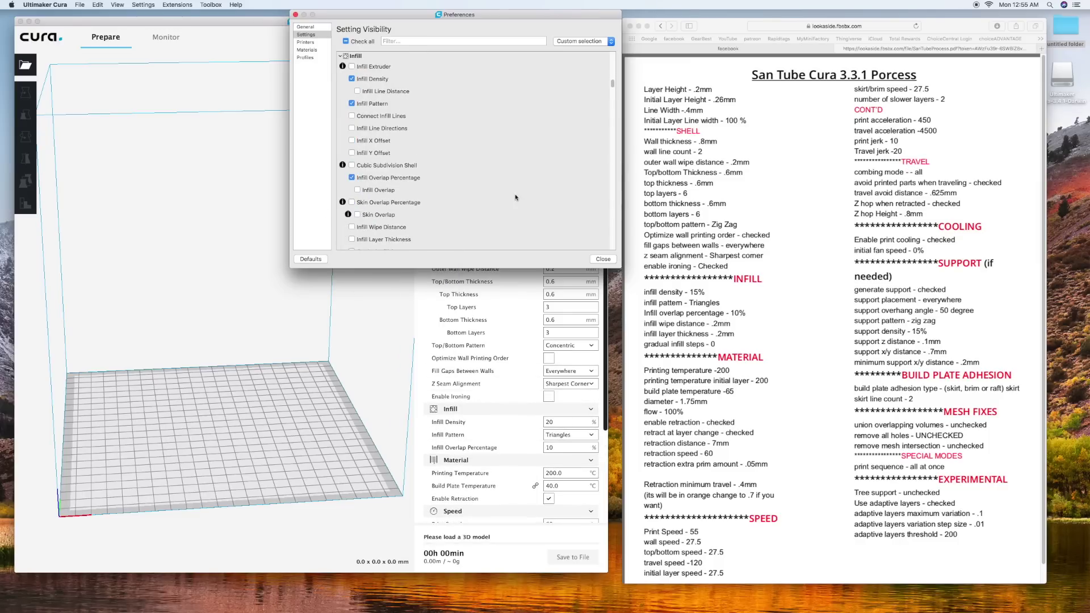
click(351, 227)
click(351, 239)
click(351, 249)
- Show Initial Layer Printing Temperature, Flow, Retract at Layer Change, Retraction Distance, Speed and Extra Prime Amount
scroll(397, 170, down, 5)
click(352, 99)
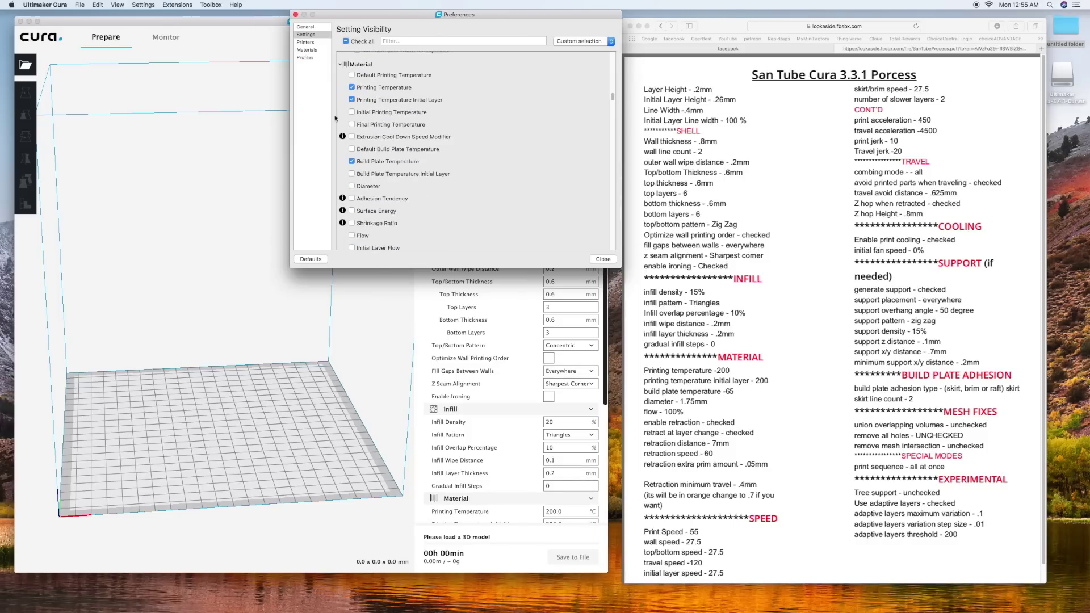
scroll(347, 192, down, 5)
click(351, 100)
click(351, 137)
click(351, 149)
click(351, 161)
click(352, 199)
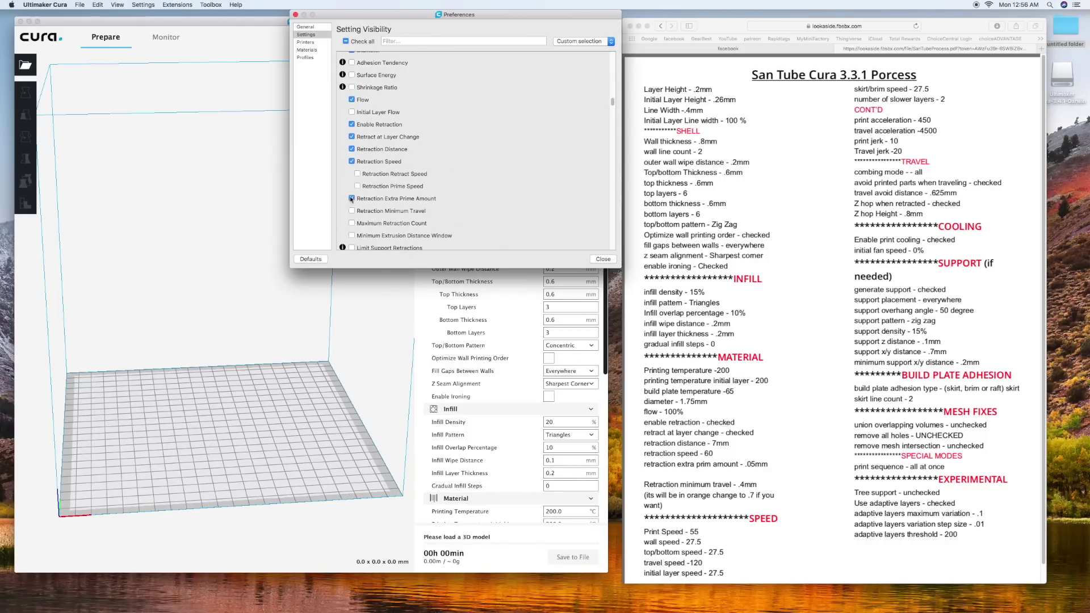
- Show Wall, Top/Bottom and Travel Speed, Z Hop, Combing Mode and travel-avoid settings
scroll(351, 199, down, 5)
click(357, 92)
click(357, 141)
click(351, 228)
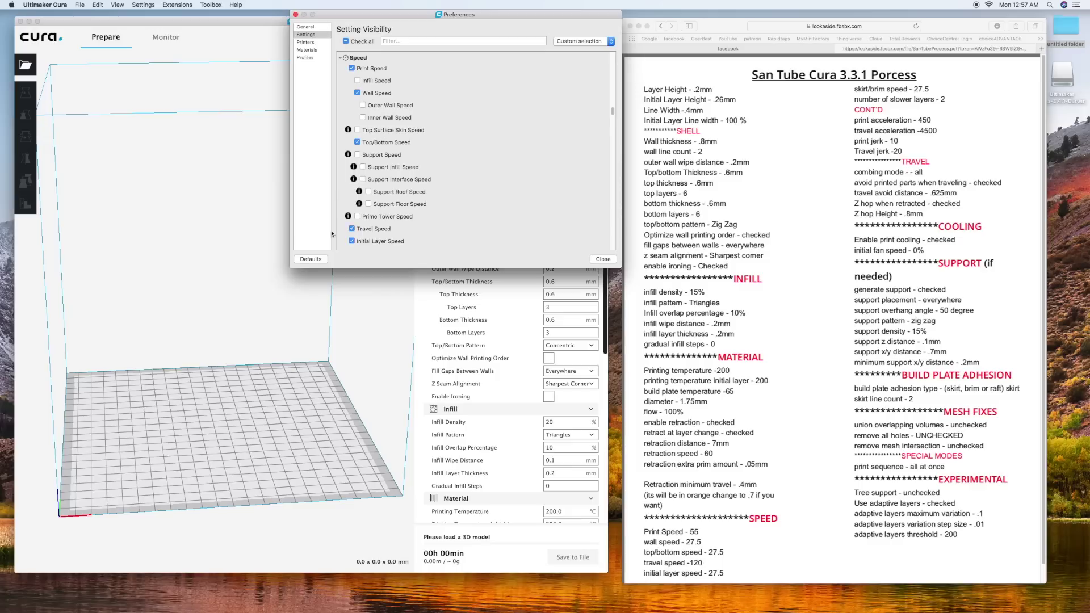
scroll(397, 171, down, 3)
click(352, 139)
click(351, 162)
scroll(492, 223, down, 5)
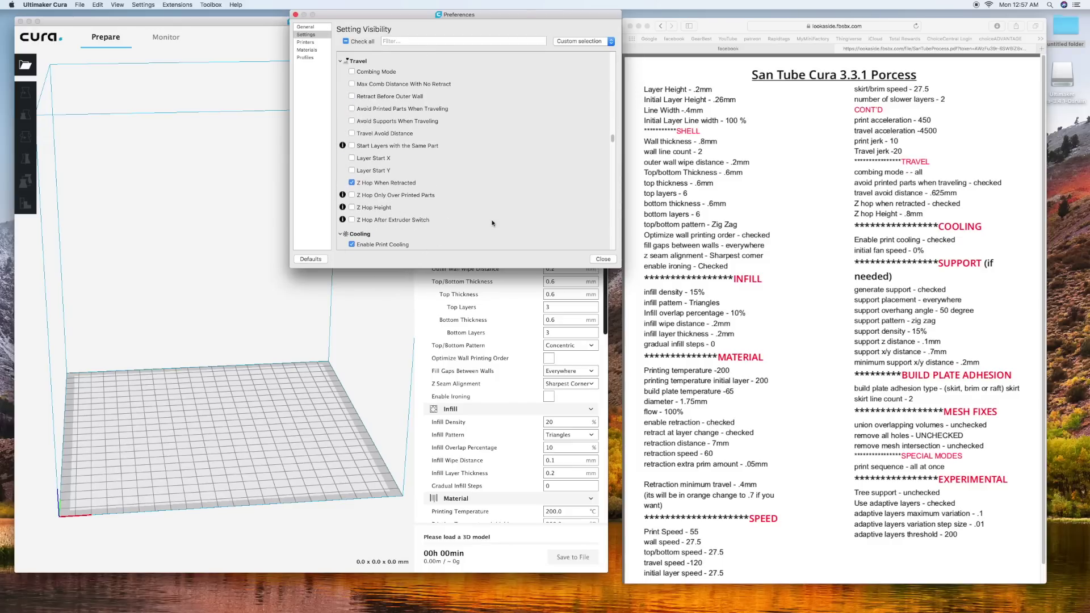
click(351, 71)
click(351, 108)
click(351, 132)
- Show Initial Fan Speed, Support Pattern, Support Density and adaptive layers, and hide Support Extruder
scroll(455, 170, down, 5)
scroll(821, 307, down, 1)
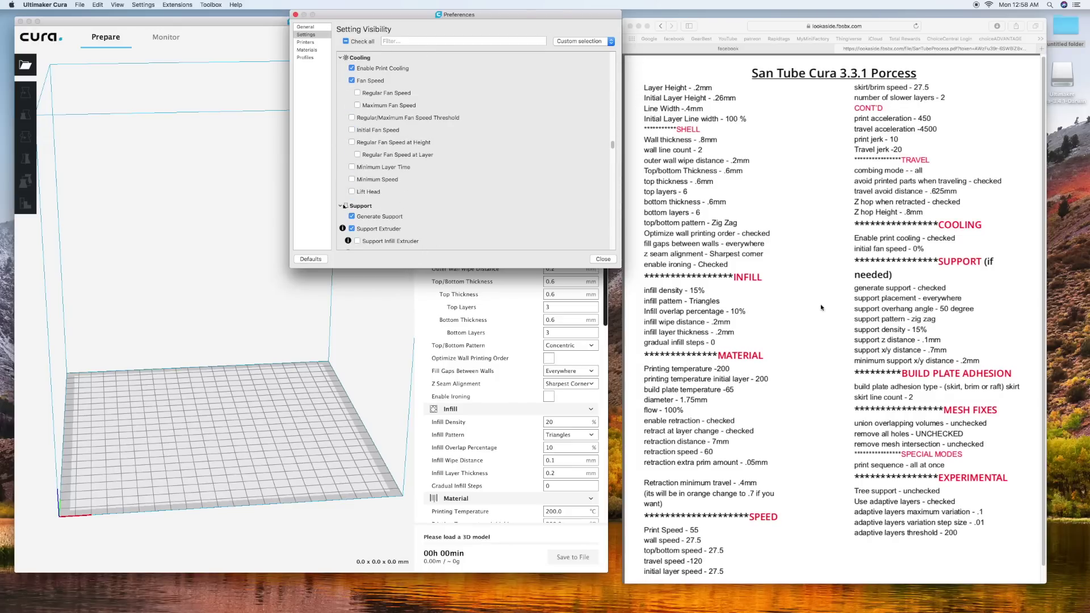
click(351, 129)
scroll(369, 171, down, 5)
click(352, 82)
click(352, 182)
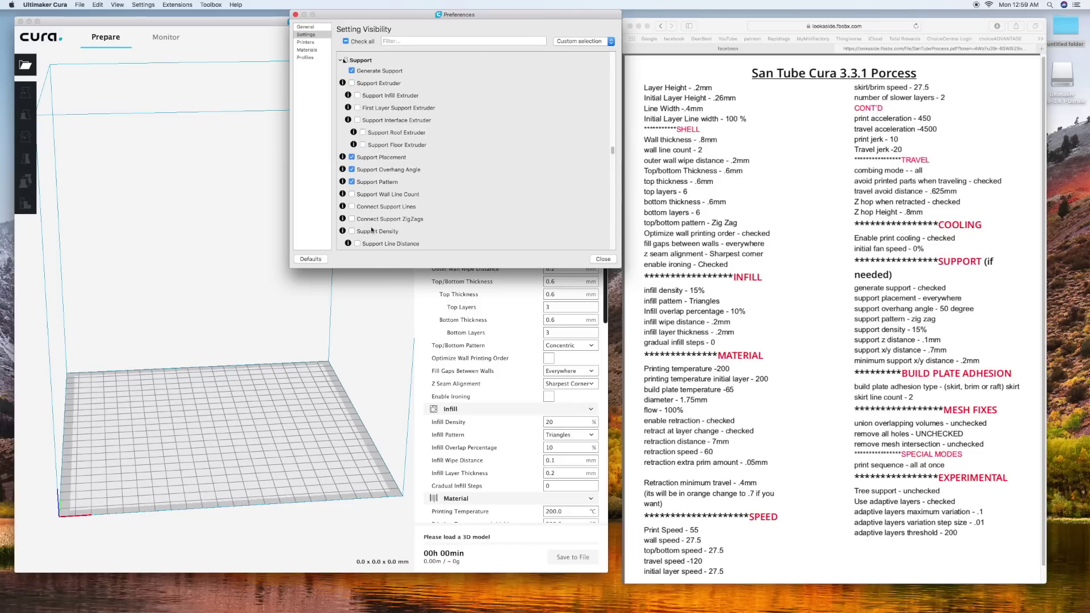
click(372, 230)
scroll(372, 154, down, 3)
scroll(503, 233, down, 15)
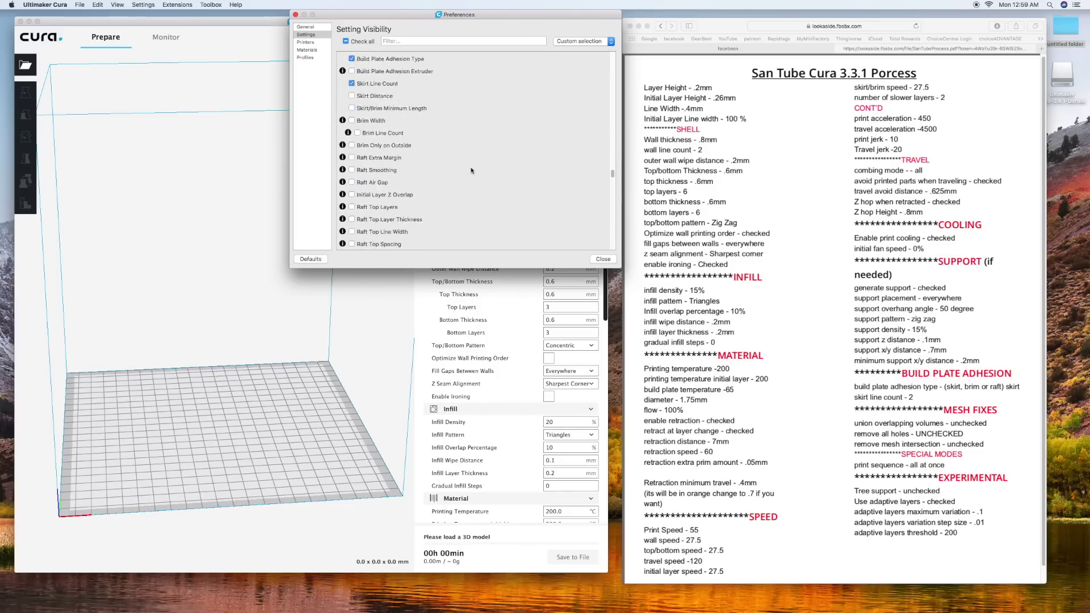
scroll(352, 159, down, 15)
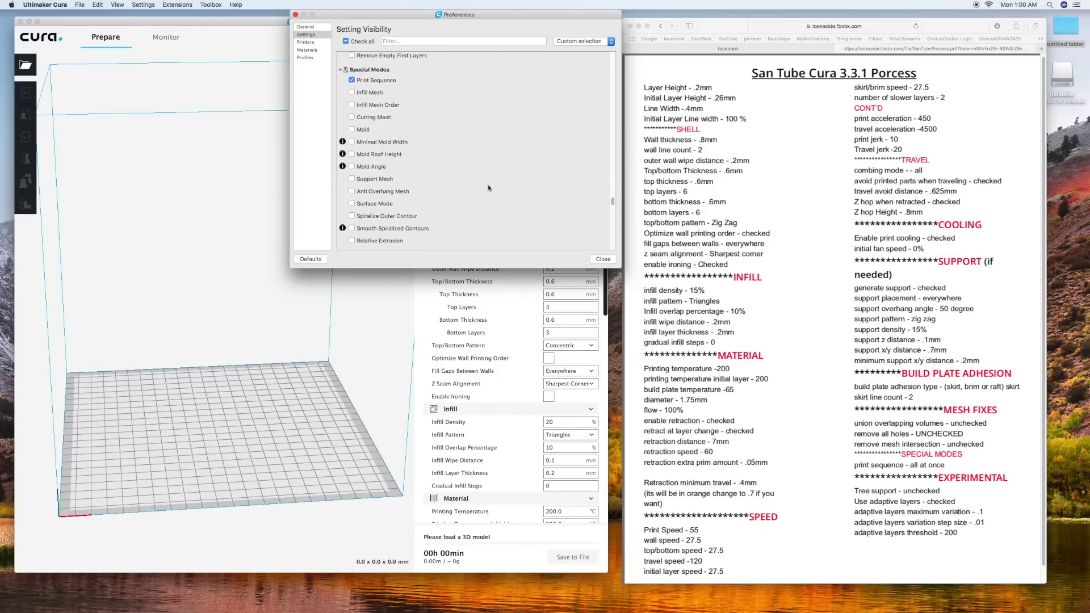
click(351, 165)
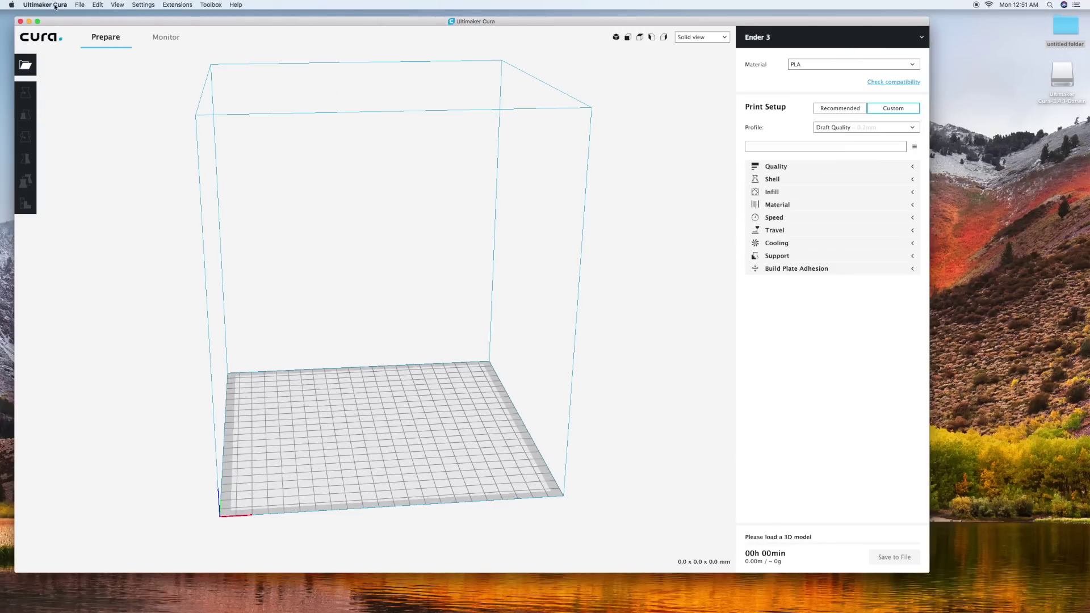
- Reach the Ender 3's Profiles page through Preferences and the Profile dropdown's Manage Profiles
click(55, 7)
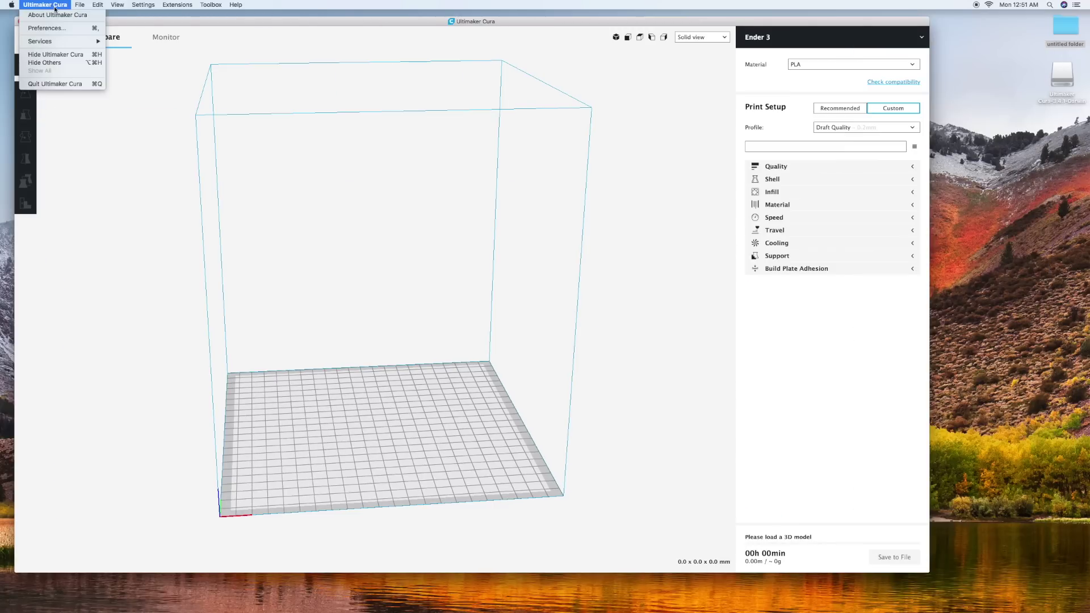
click(53, 28)
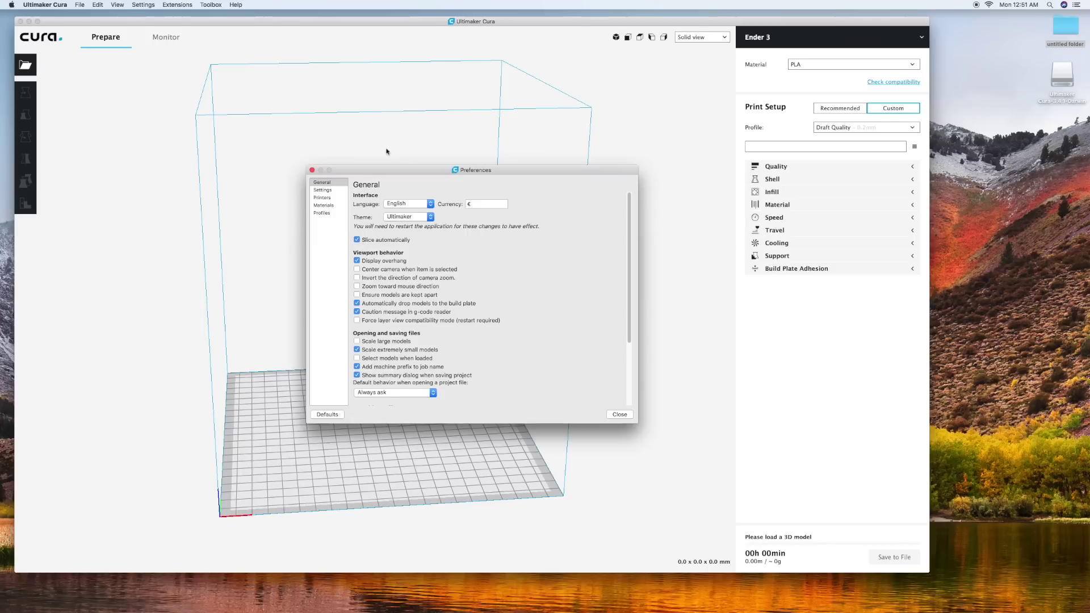
click(322, 197)
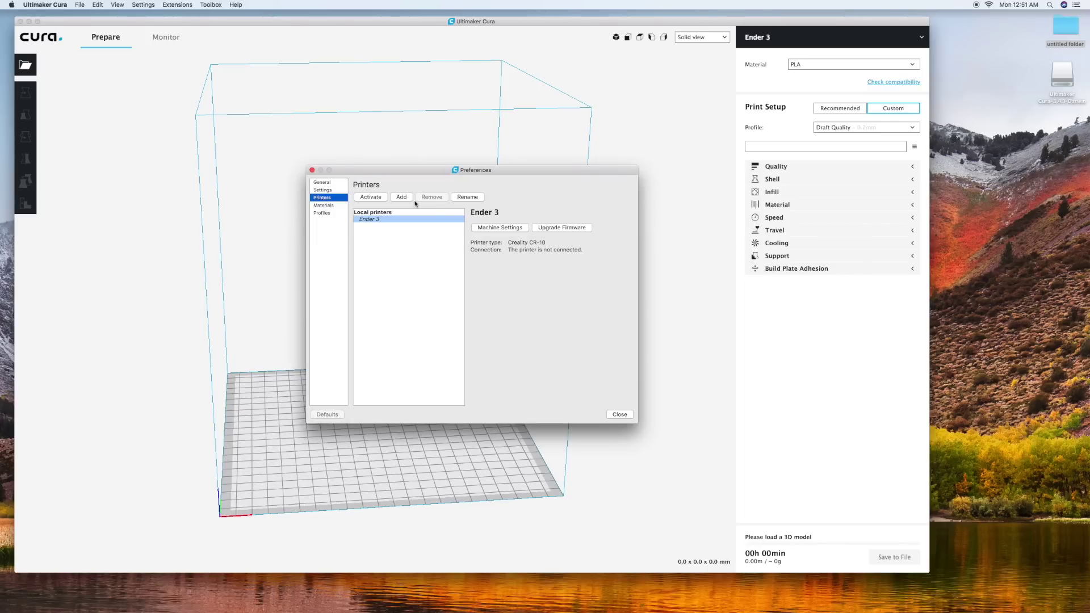
click(322, 213)
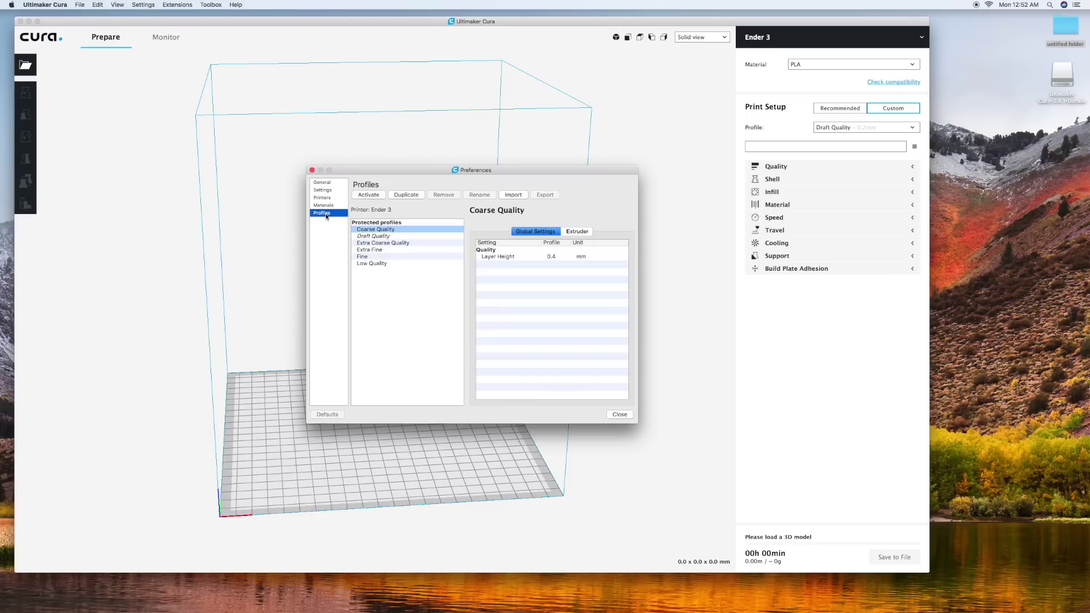
click(311, 170)
click(914, 129)
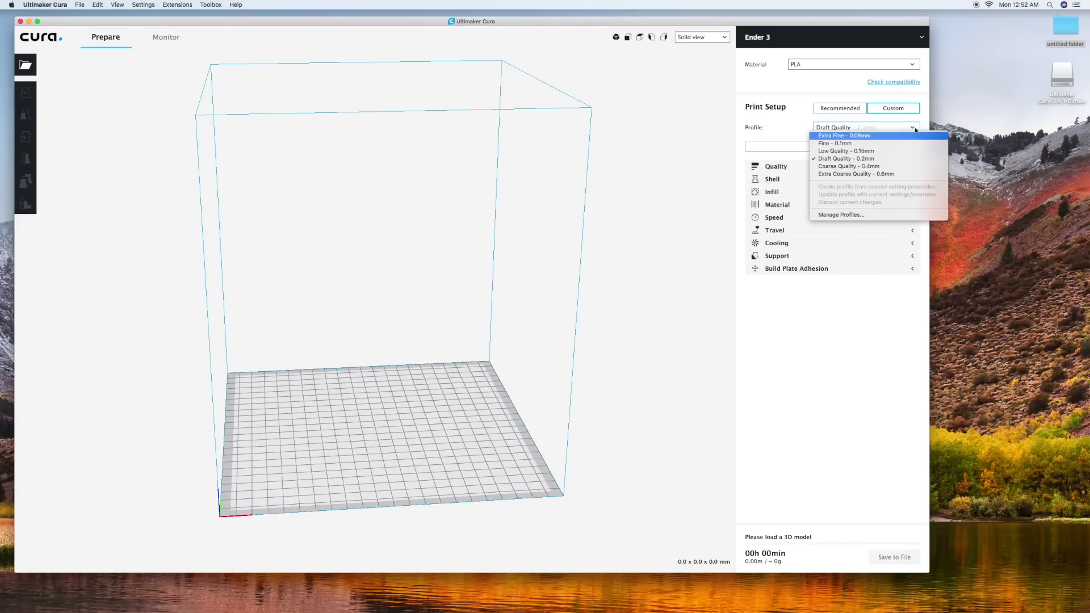
click(843, 214)
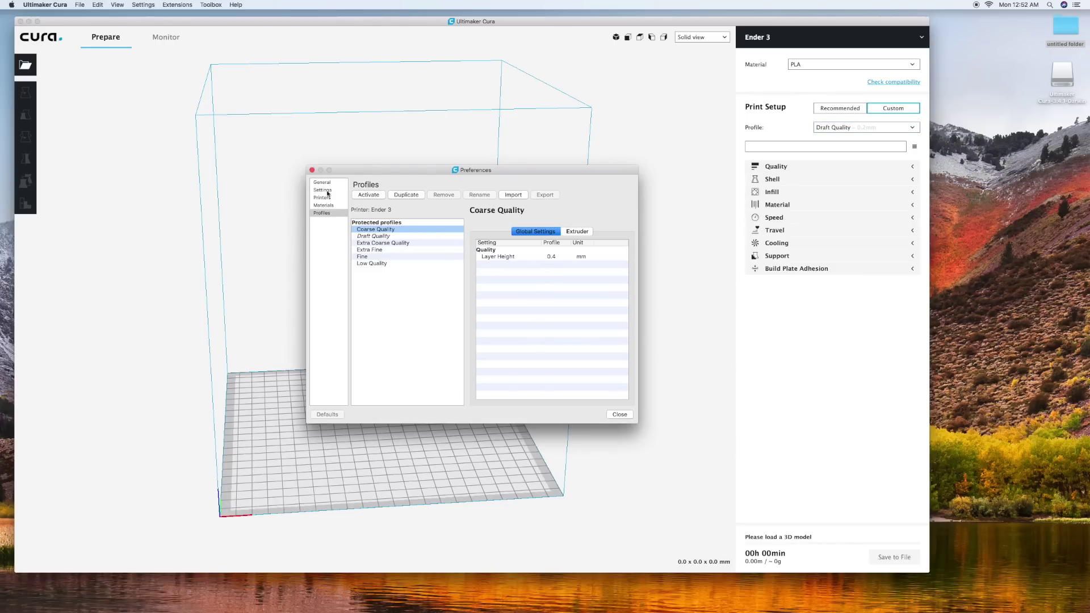
- Import the Santube .2mm .curaprofile file from Downloads, then close Preferences
click(512, 195)
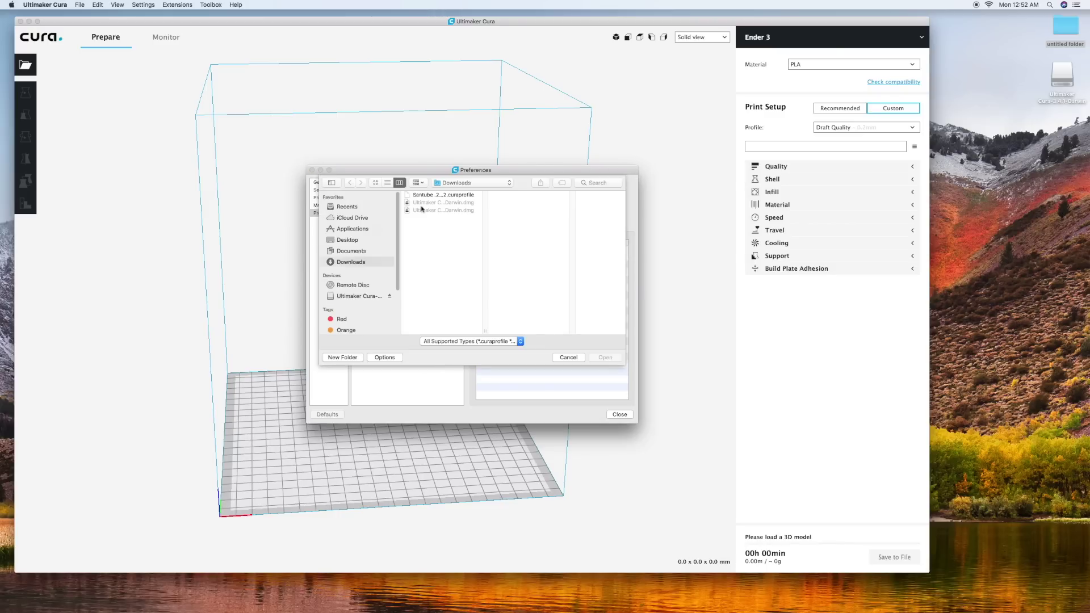
click(429, 196)
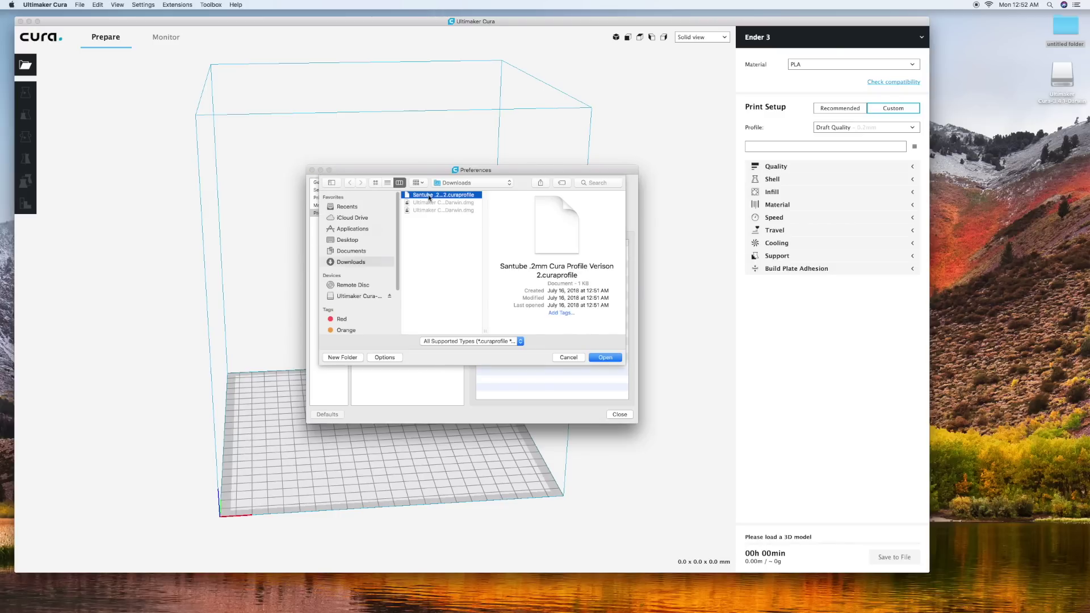
click(608, 360)
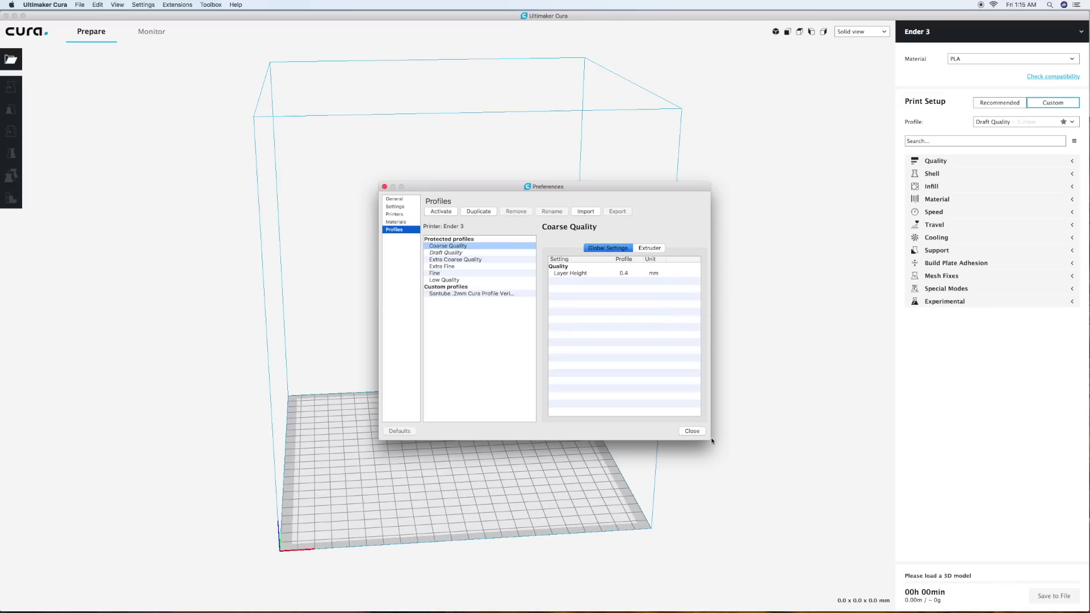
click(692, 431)
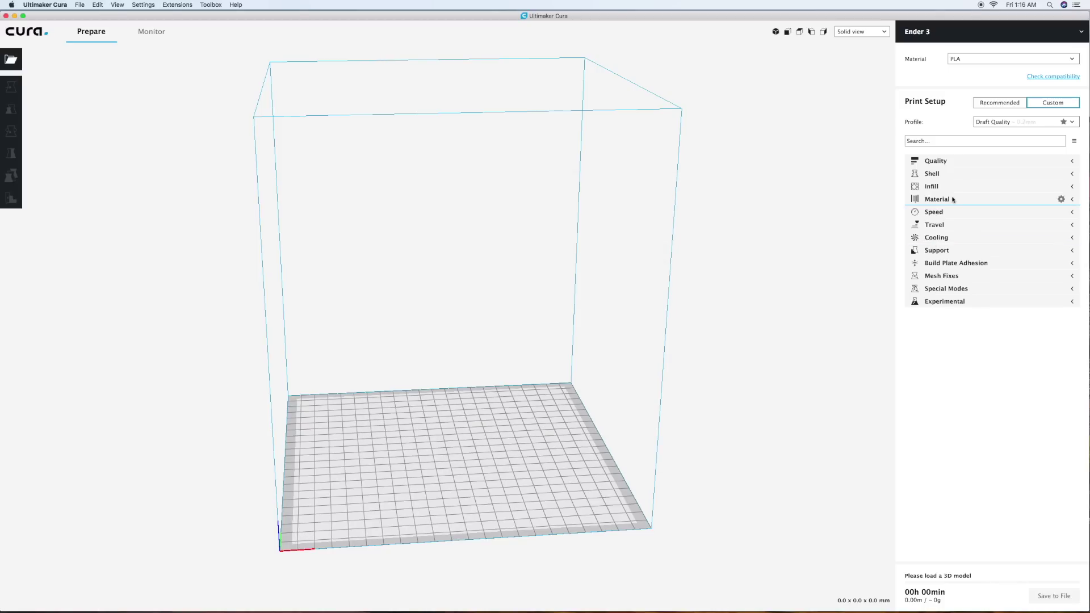
- Select the Santube .2mm Cura Profile Version 2 and discard the pending customized settings
click(1073, 122)
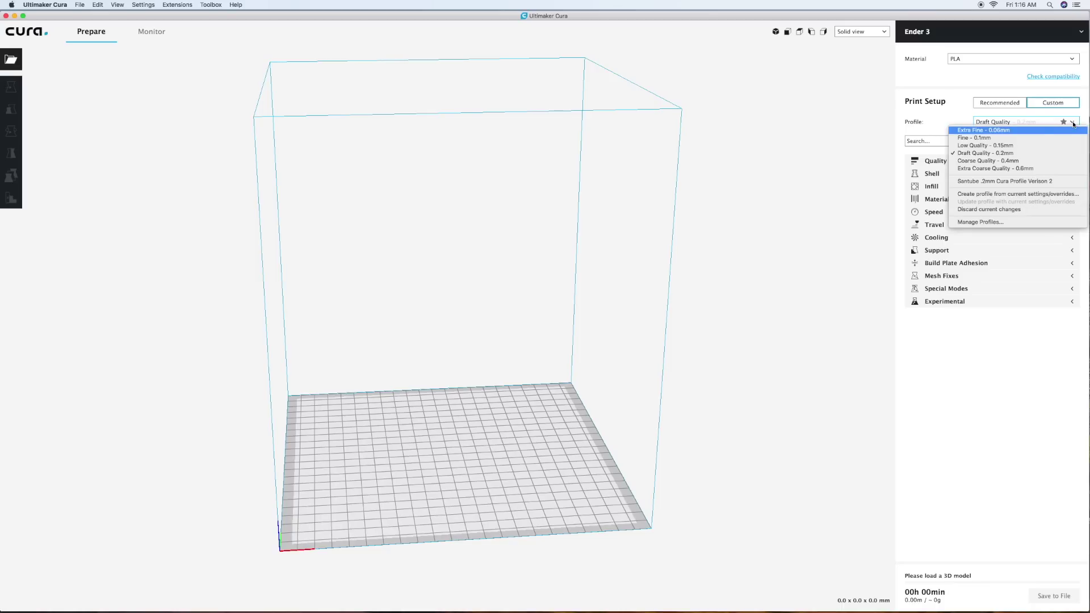
click(999, 181)
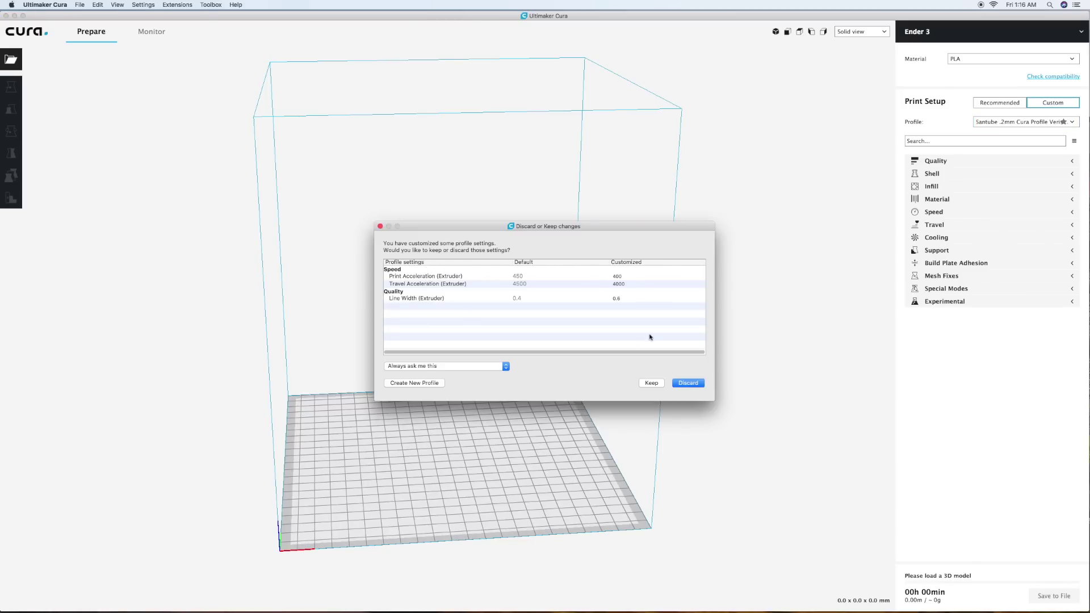
click(688, 384)
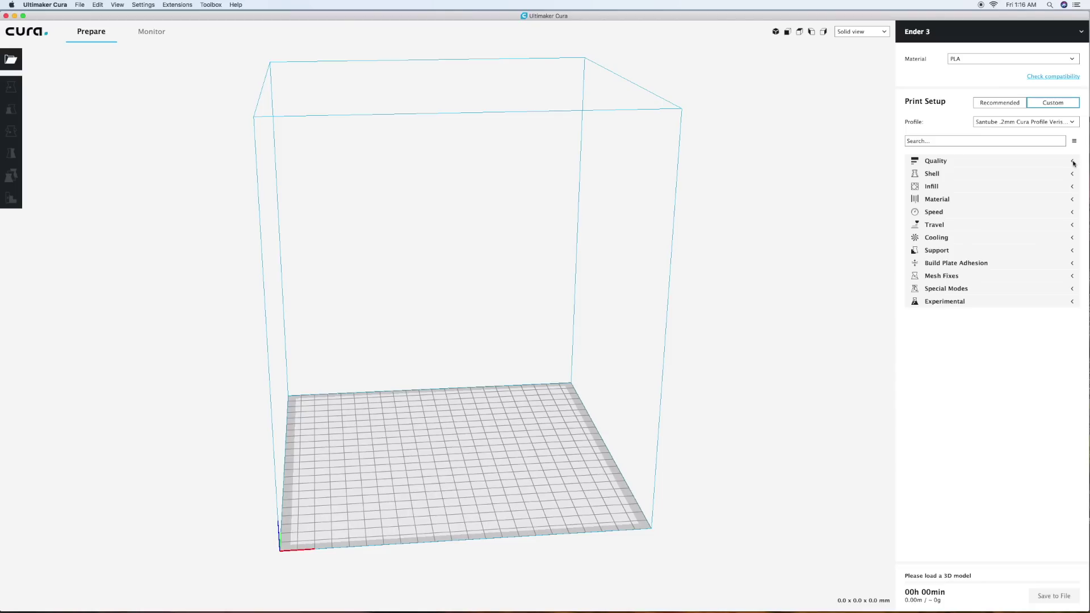
- Expand the Quality, Shell, Infill and Material sections of the custom settings
click(1072, 162)
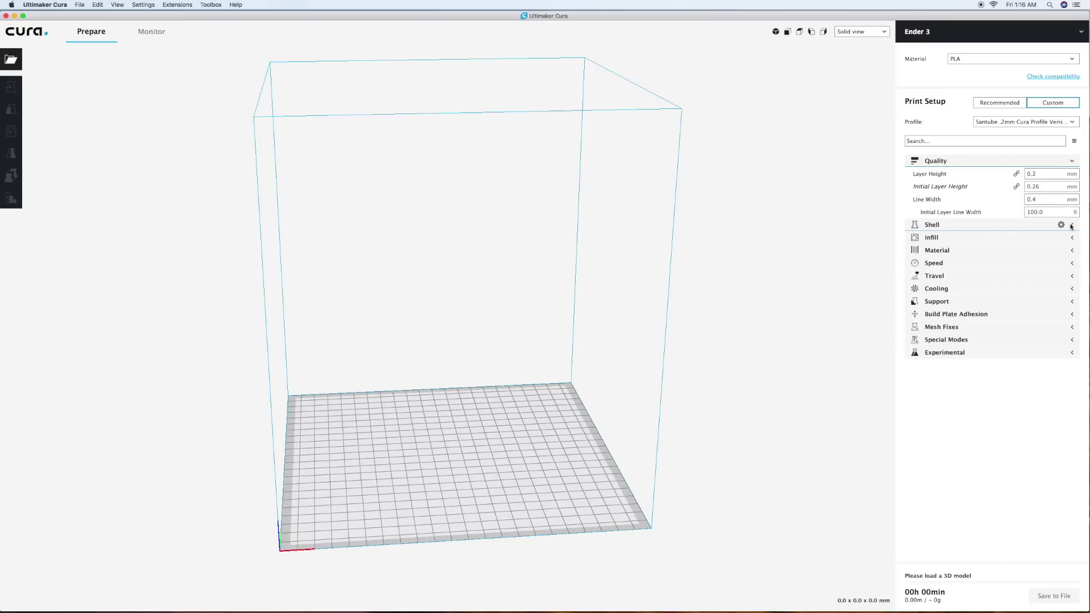
click(1071, 226)
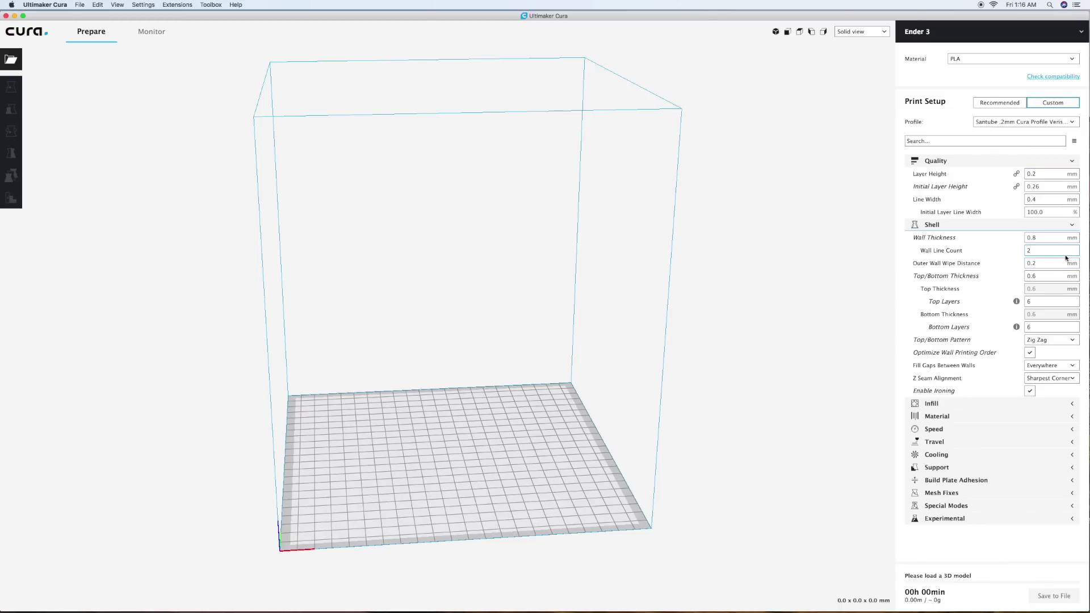
click(1072, 404)
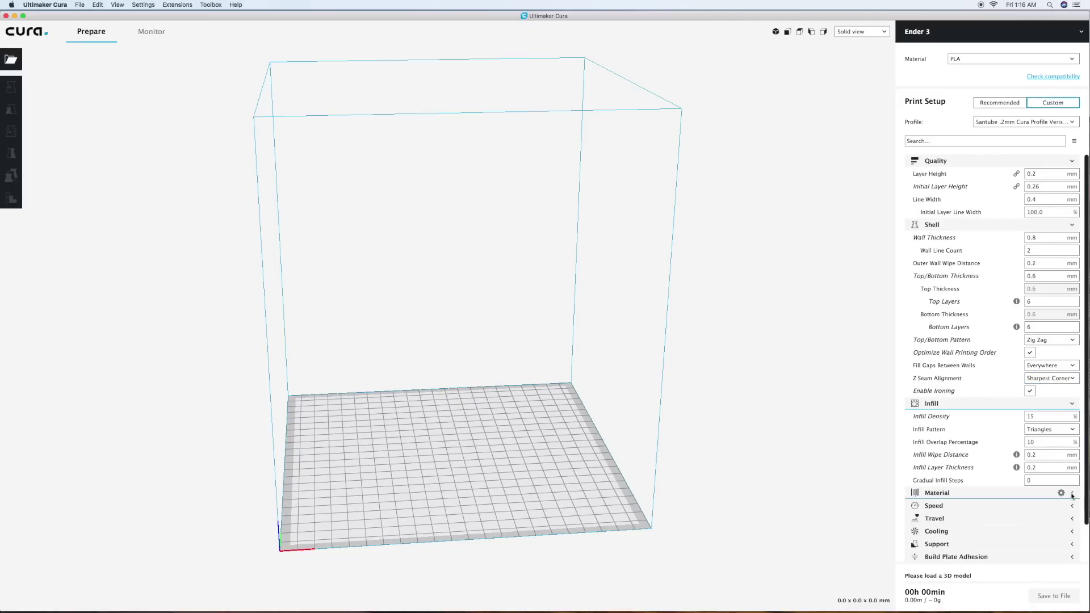
click(1072, 494)
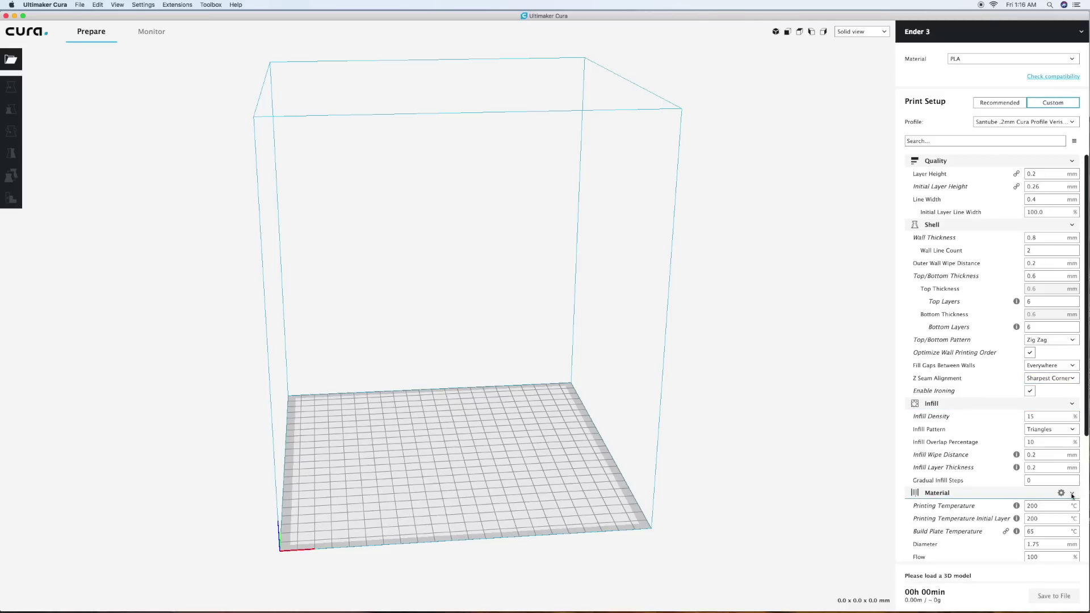
- Set Retraction Minimum Travel to 0.7 mm
scroll(1087, 413, down, 5)
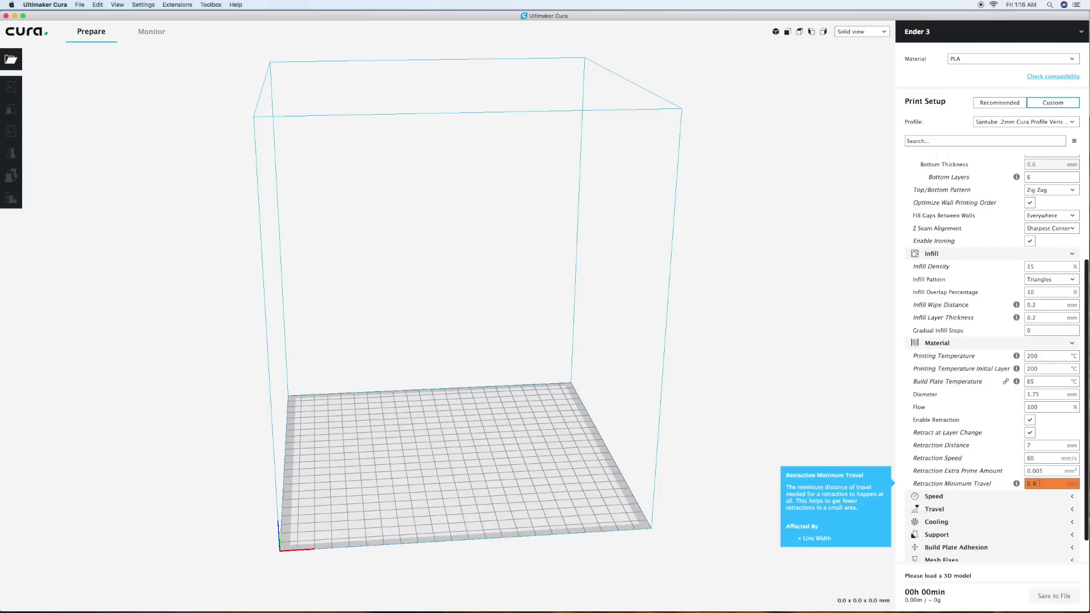
key(BackSpace)
text(6)
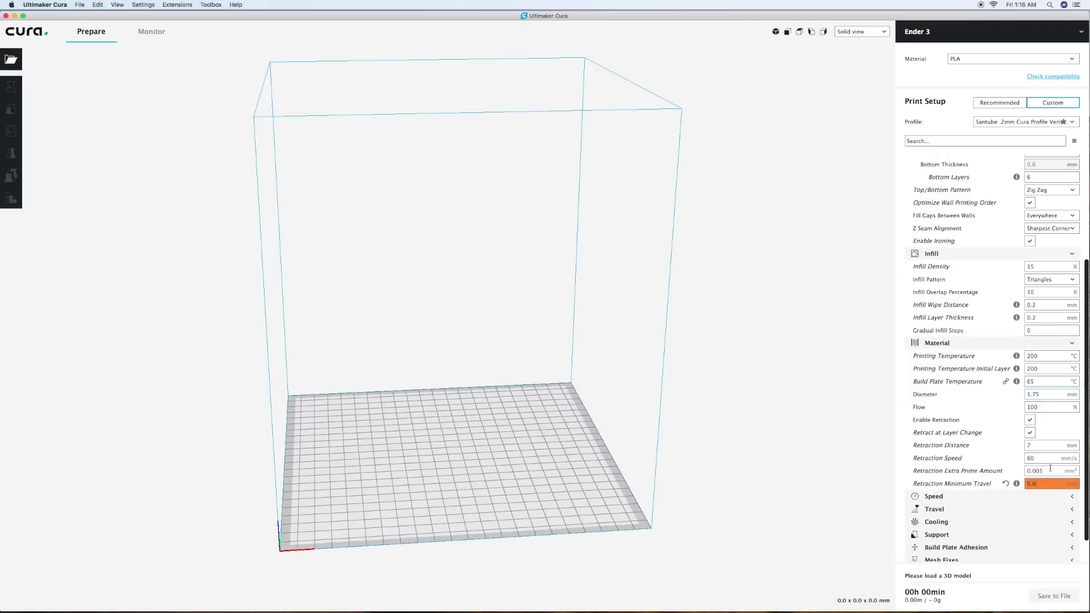
click(1043, 485)
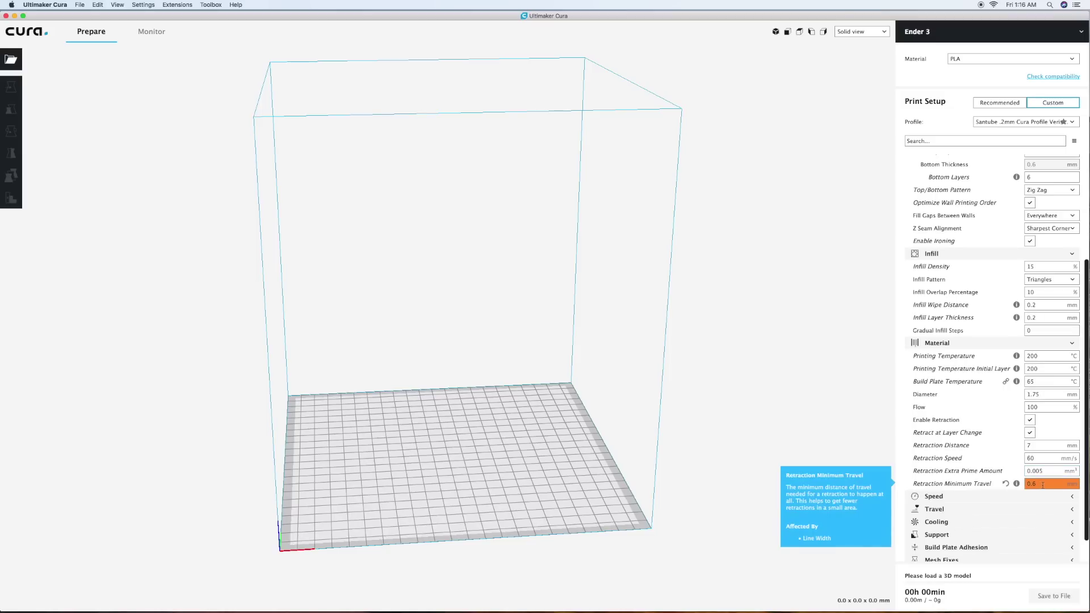
text(0.7)
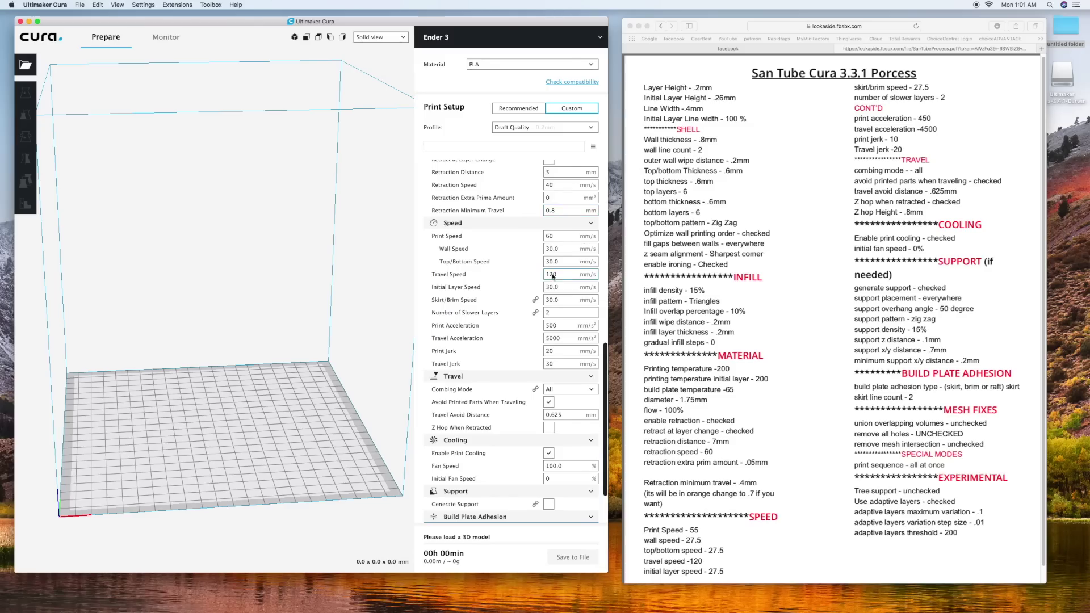
scroll(552, 276, up, 15)
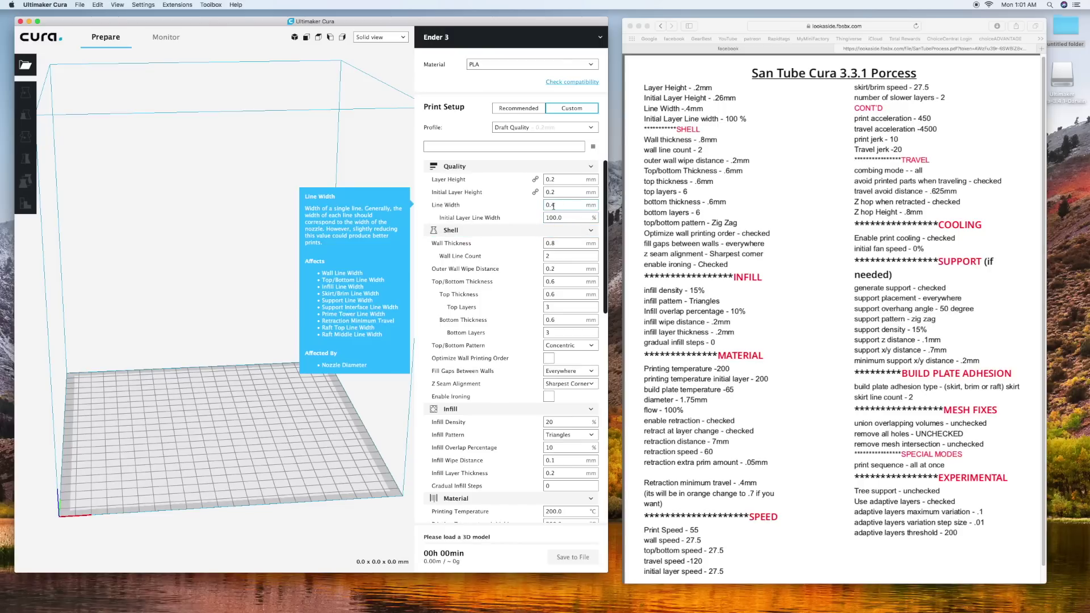
scroll(553, 206, down, 15)
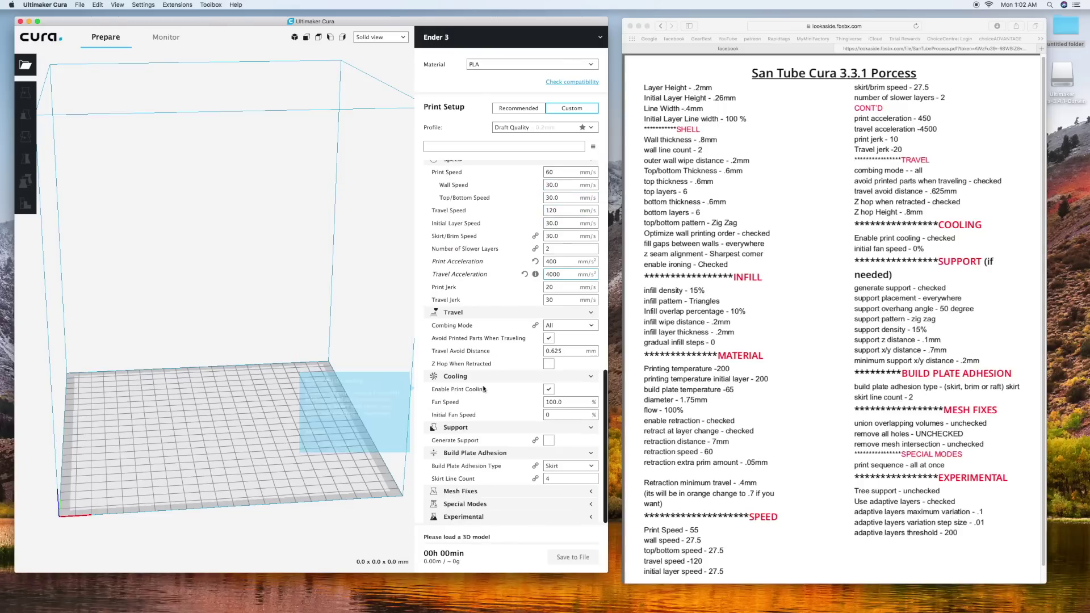
click(549, 440)
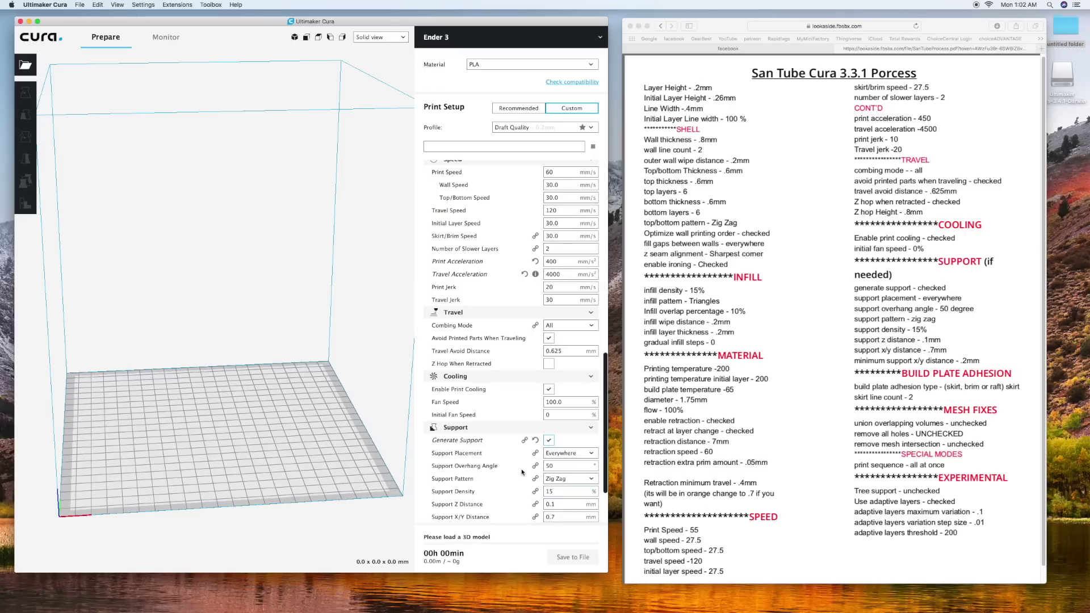
key(space)
mouse_move(522, 472)
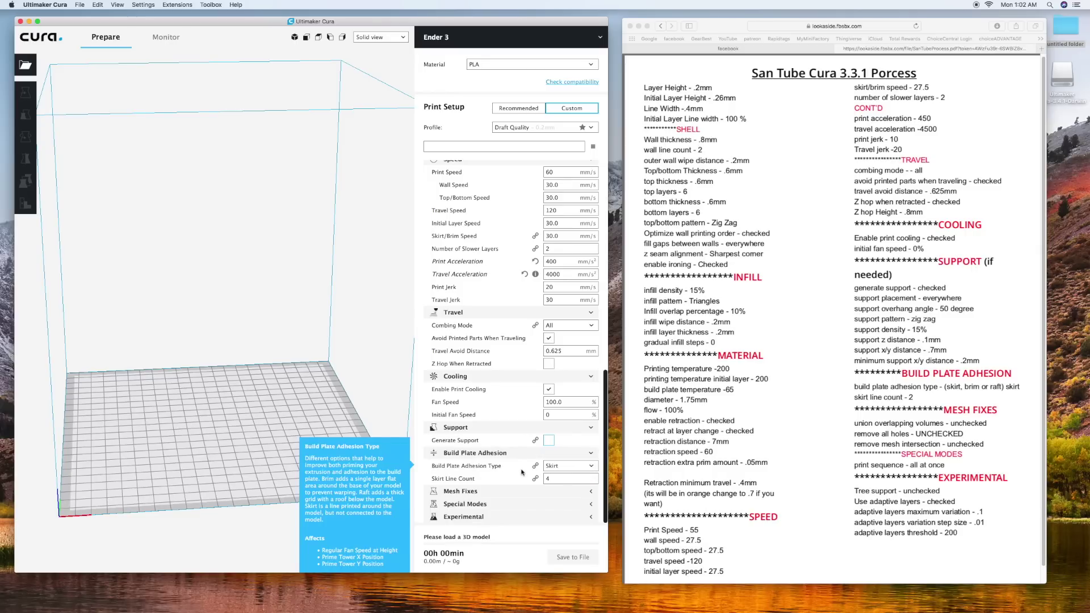
scroll(520, 472, up, 8)
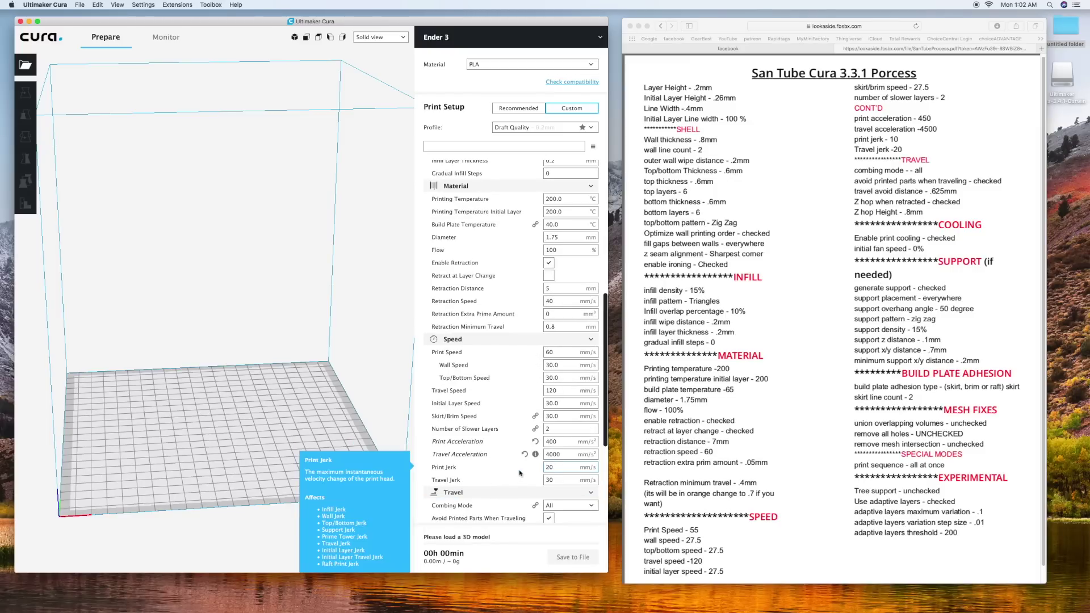
scroll(519, 472, up, 3)
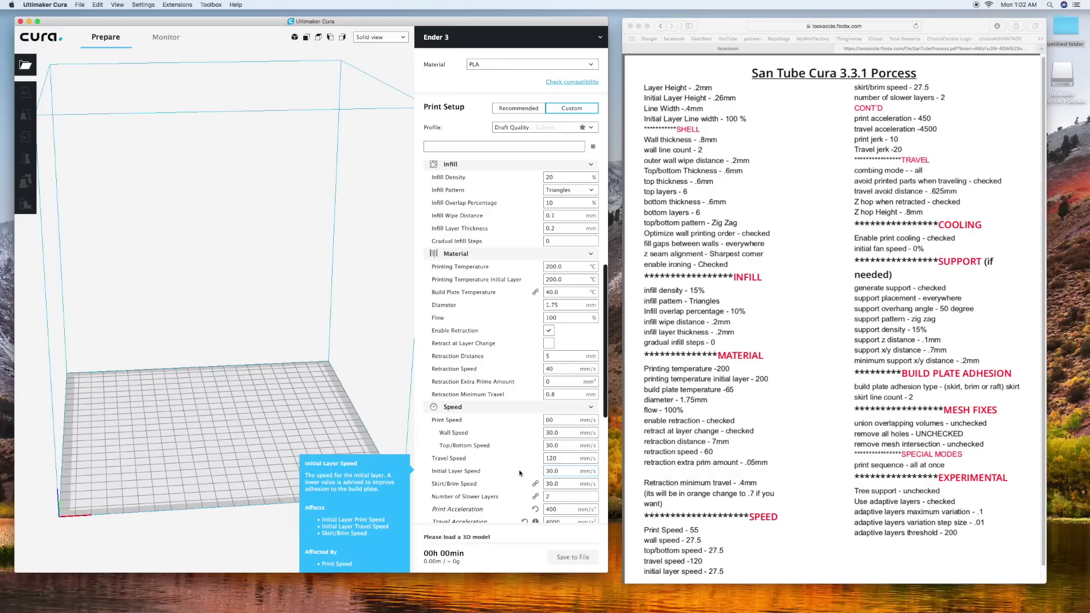
mouse_move(559, 393)
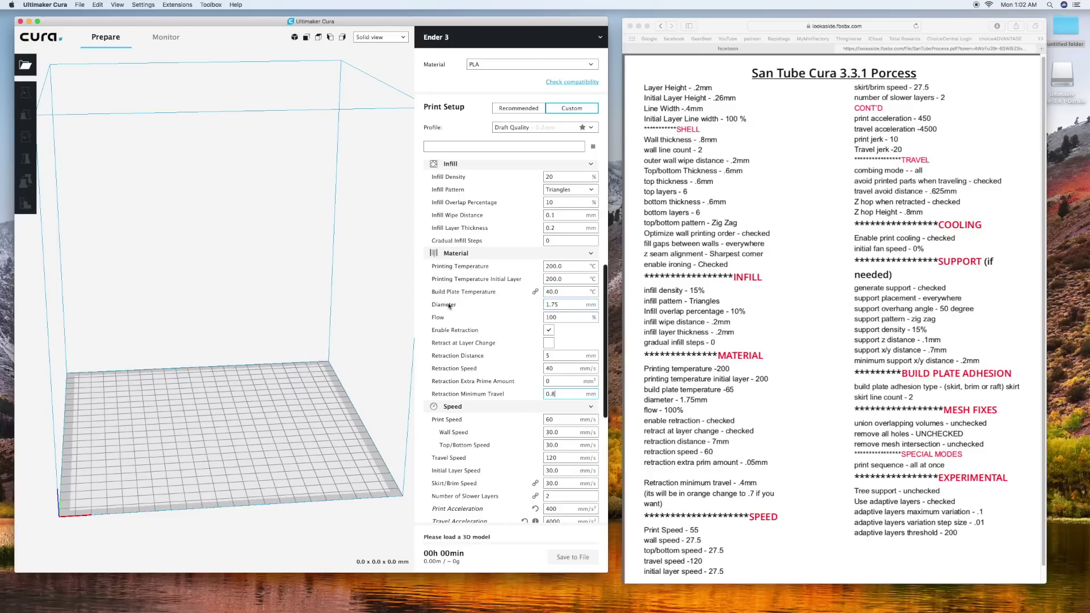
mouse_move(558, 304)
scroll(511, 359, up, 5)
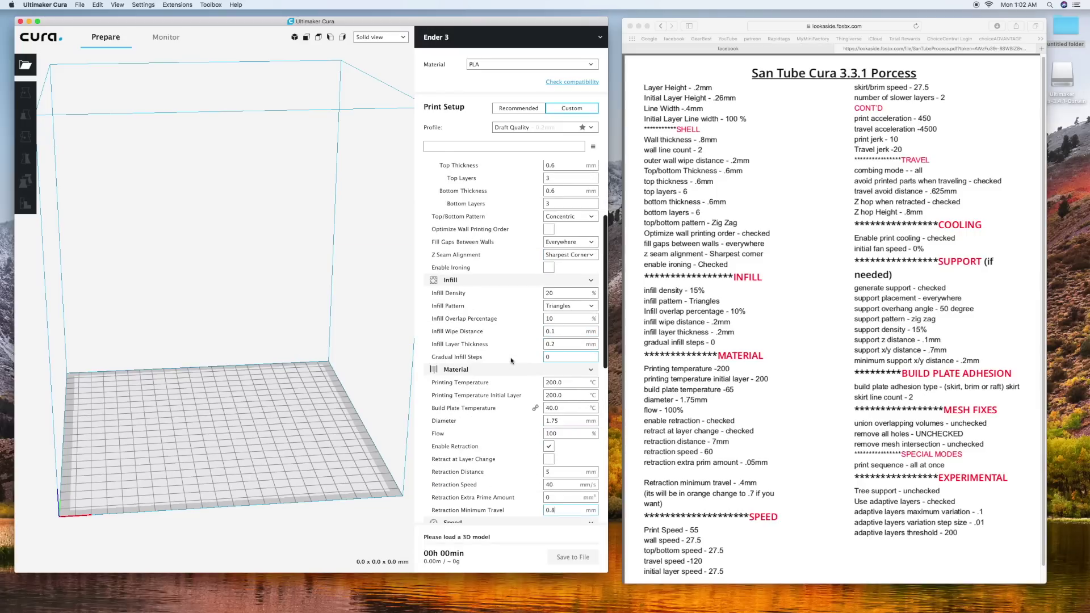
scroll(511, 360, up, 5)
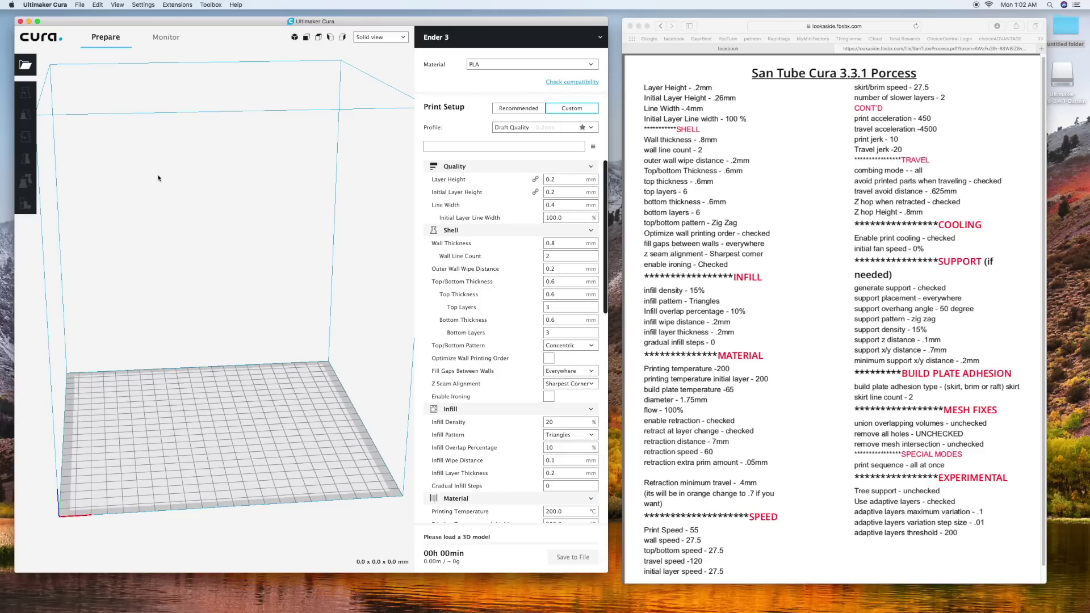
click(33, 73)
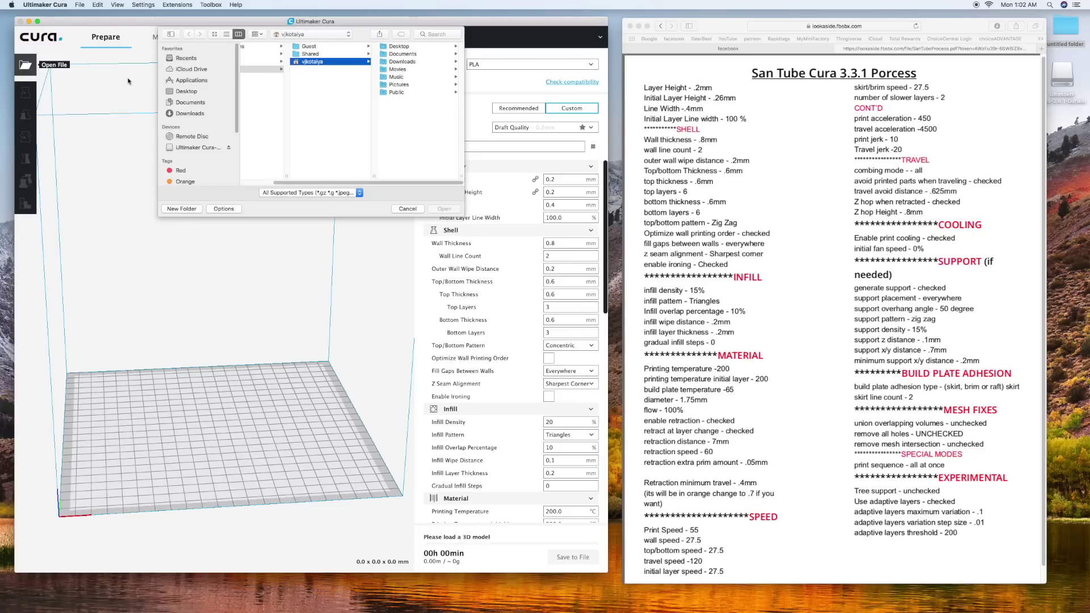
click(190, 114)
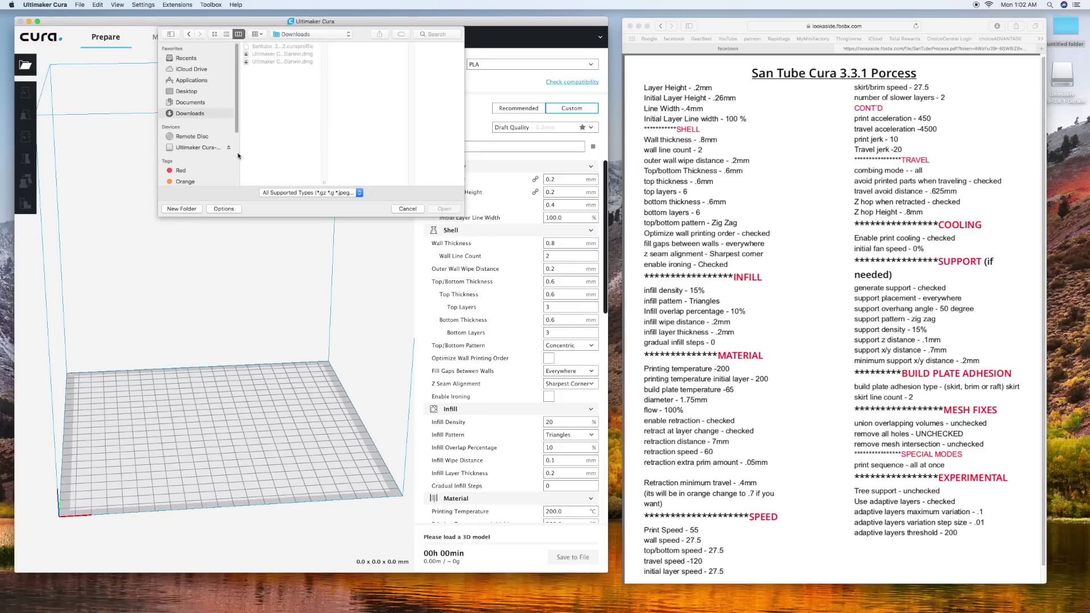
click(408, 209)
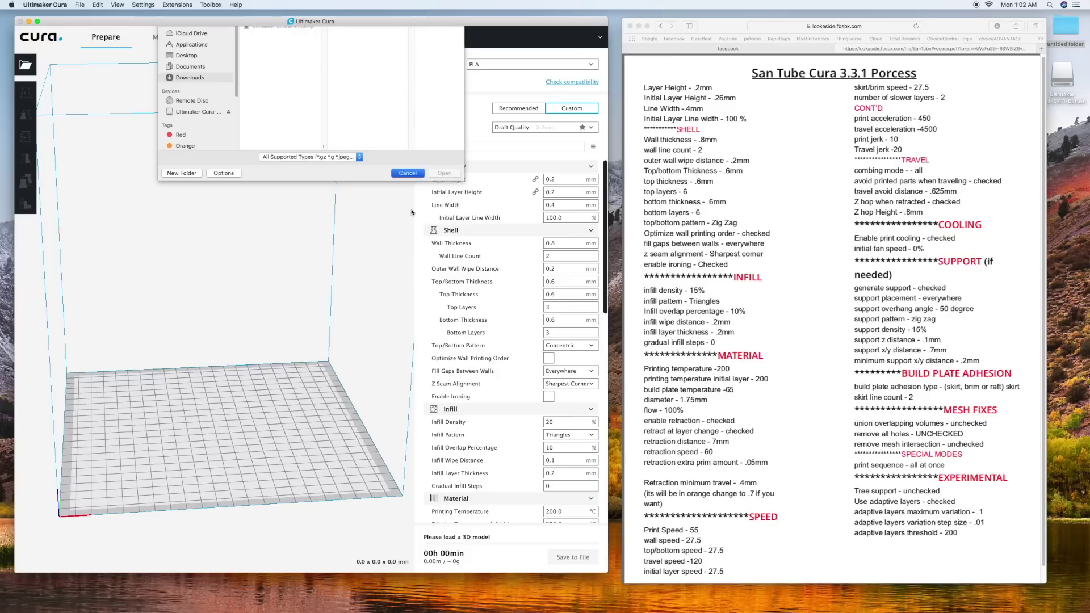